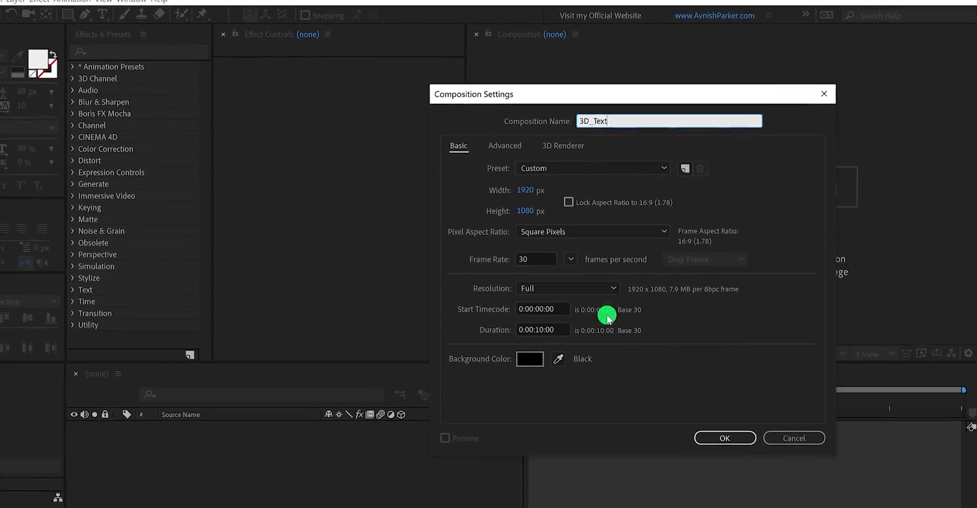
Create the 3D_Text composition at 1920 x 1080, 30 fps and 10 seconds, and set the project color depth to 32 bits per channel (float)
{"action": "left_click", "coordinate": [733, 410]}
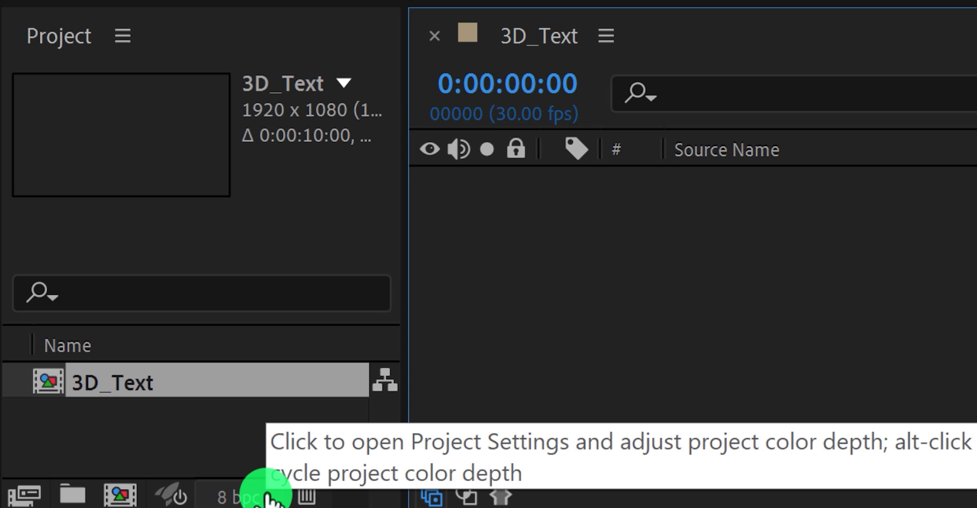
{"action": "left_click", "coordinate": [265, 493]}
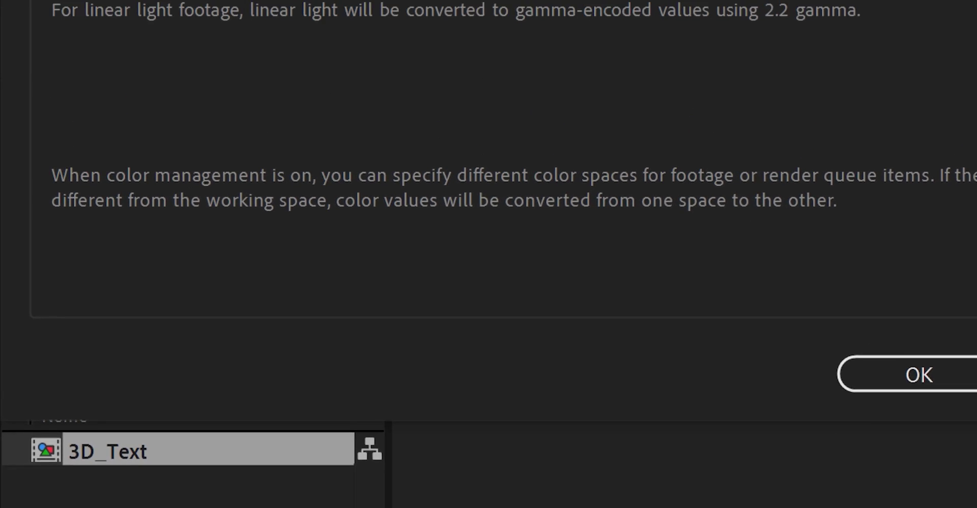
{"action": "left_click", "coordinate": [401, 45]}
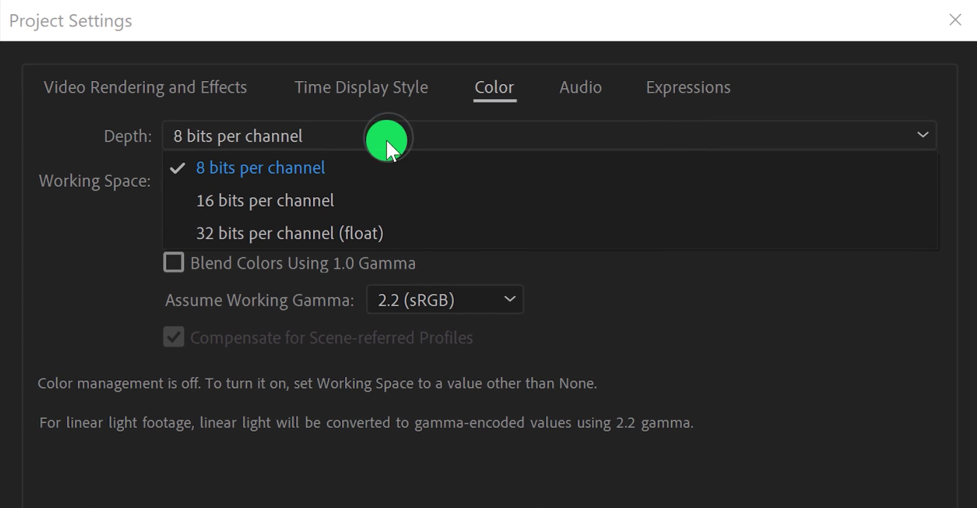
{"action": "left_click", "coordinate": [406, 228]}
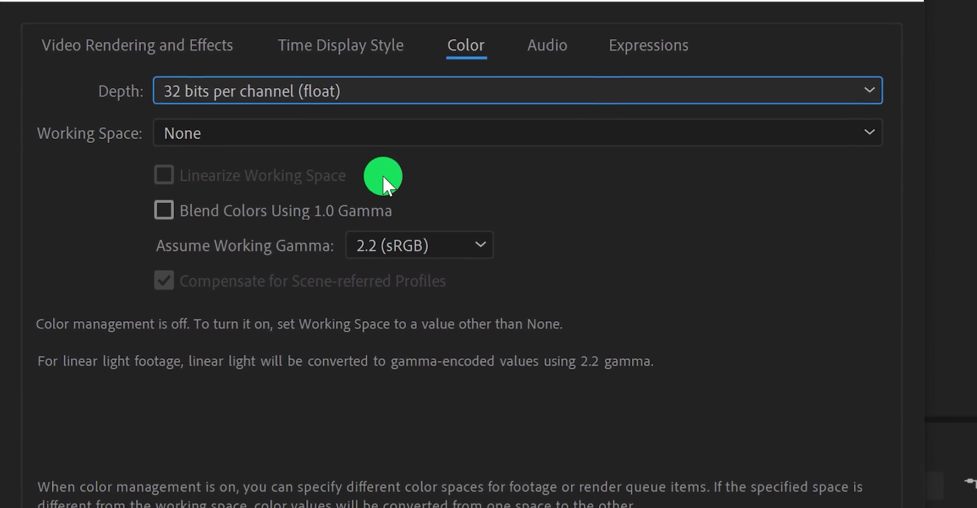
{"action": "left_click", "coordinate": [560, 458]}
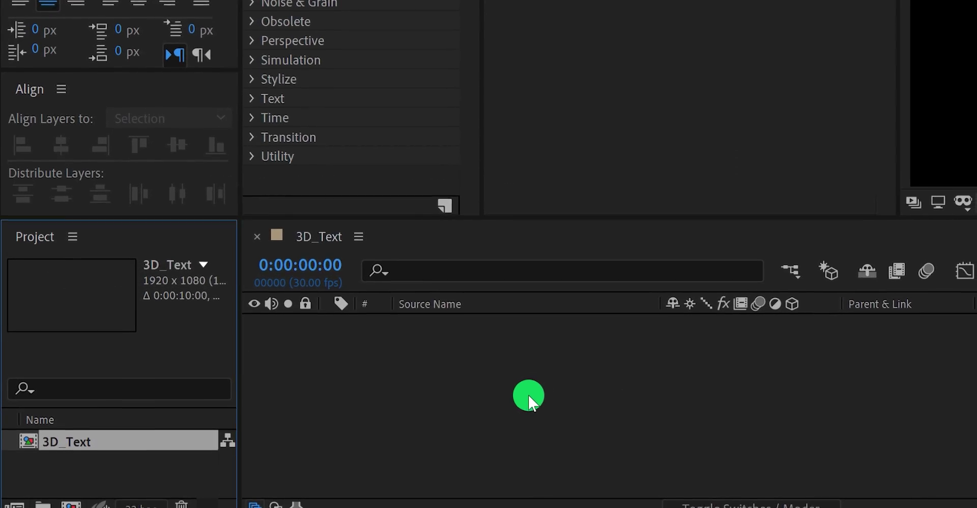
Create a new MAXON CINEMA 4D file from the 3D_Text timeline and save it as Text
{"action": "right_click", "coordinate": [527, 395]}
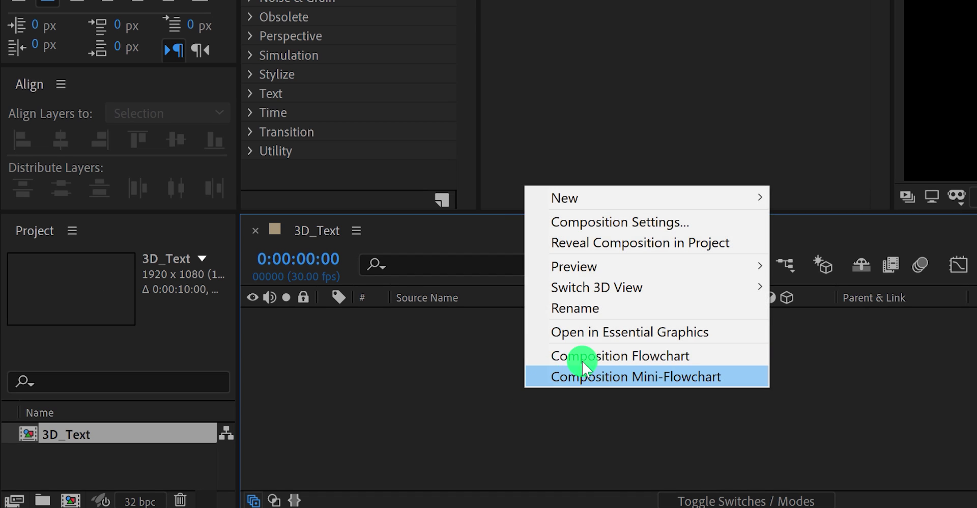
{"action": "mouse_move", "coordinate": [701, 206]}
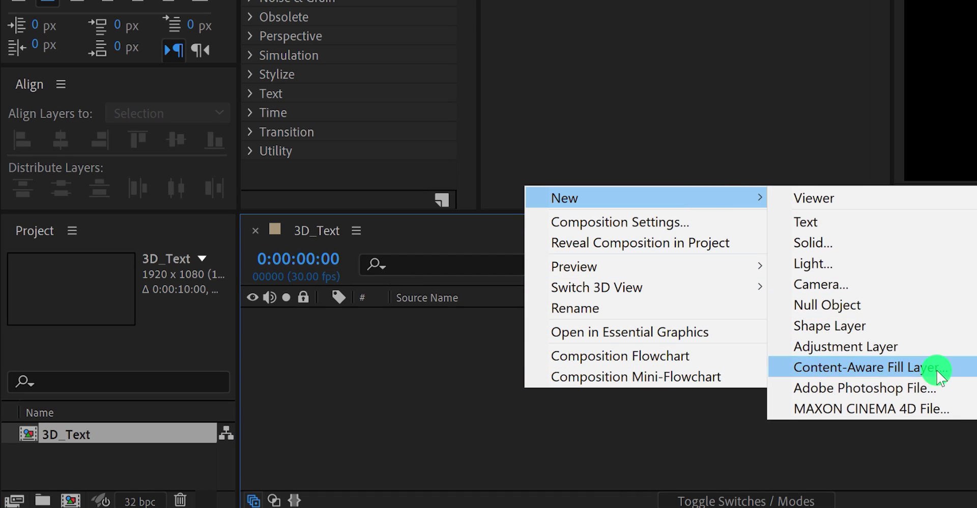
{"action": "left_click", "coordinate": [935, 408]}
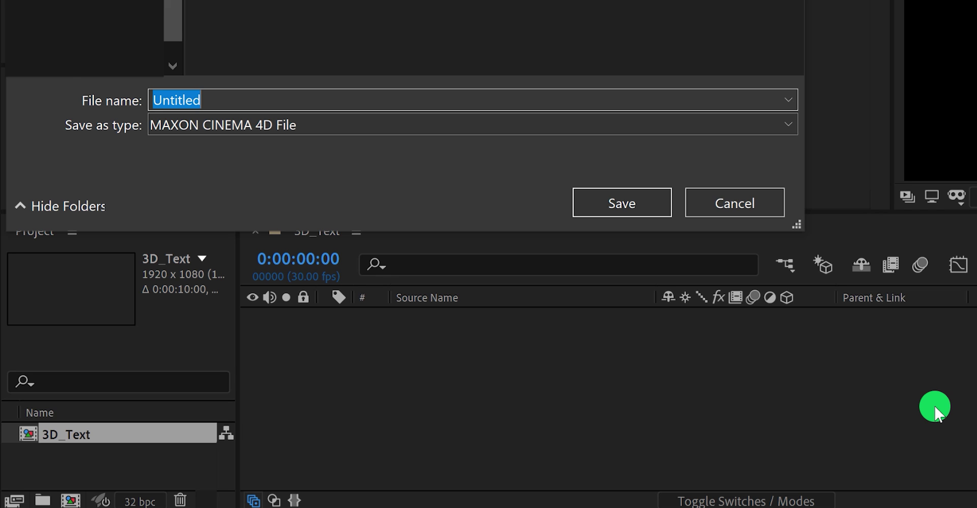
{"action": "type", "text": "Text"}
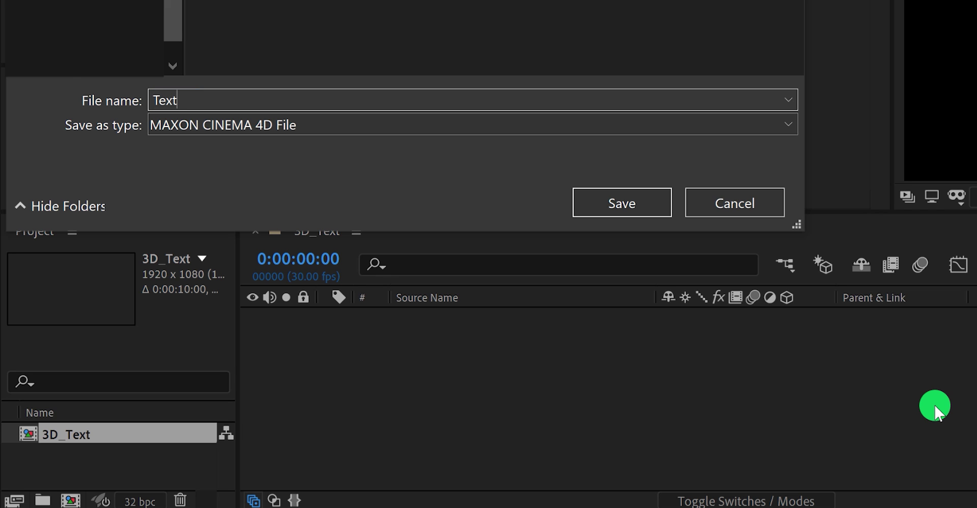
{"action": "left_click", "coordinate": [651, 206]}
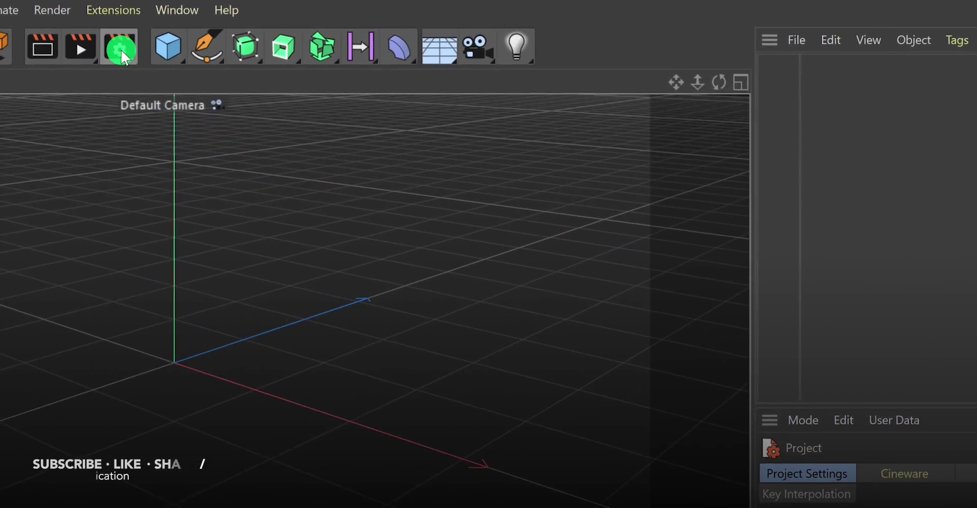
Set the Cinema 4D render output size to 1920 x 1080 pixels
{"action": "left_click", "coordinate": [107, 51]}
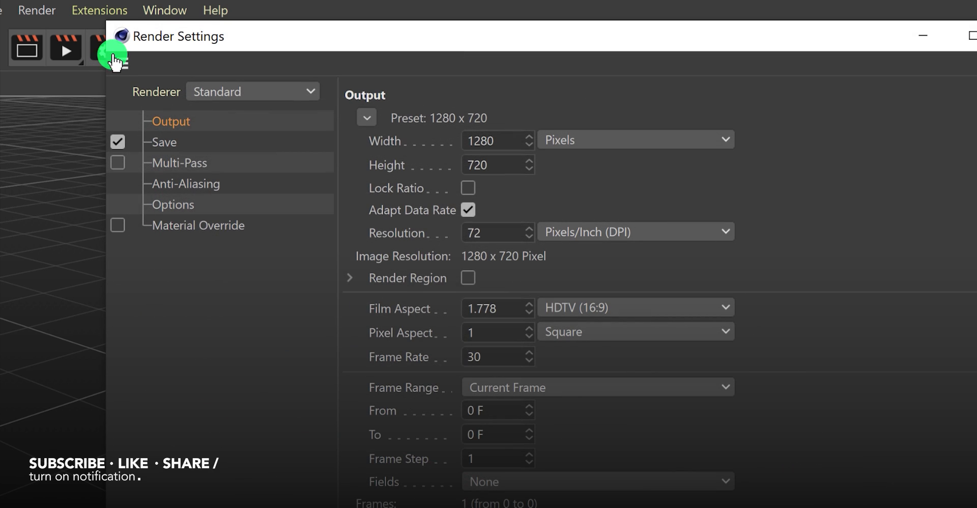
{"action": "double_click", "coordinate": [499, 137]}
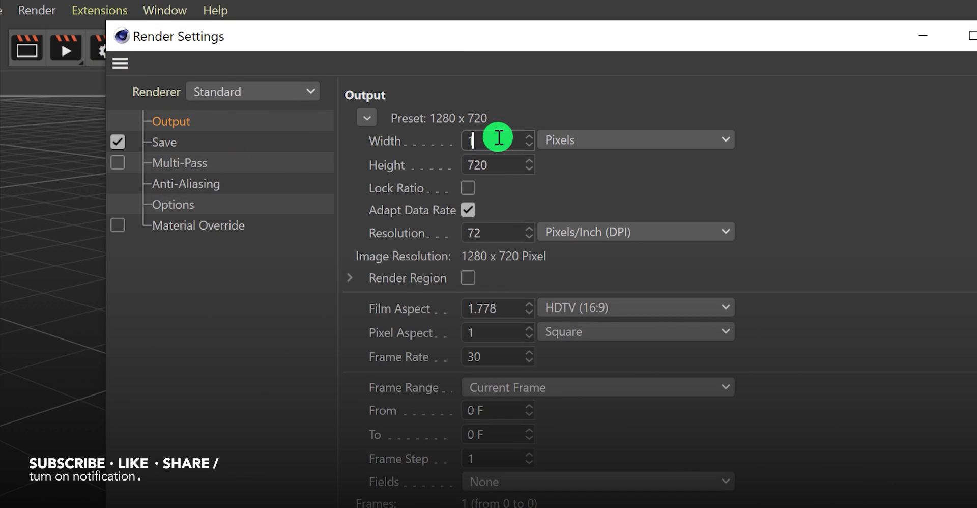
{"action": "type", "text": "1920"}
{"action": "double_click", "coordinate": [498, 164]}
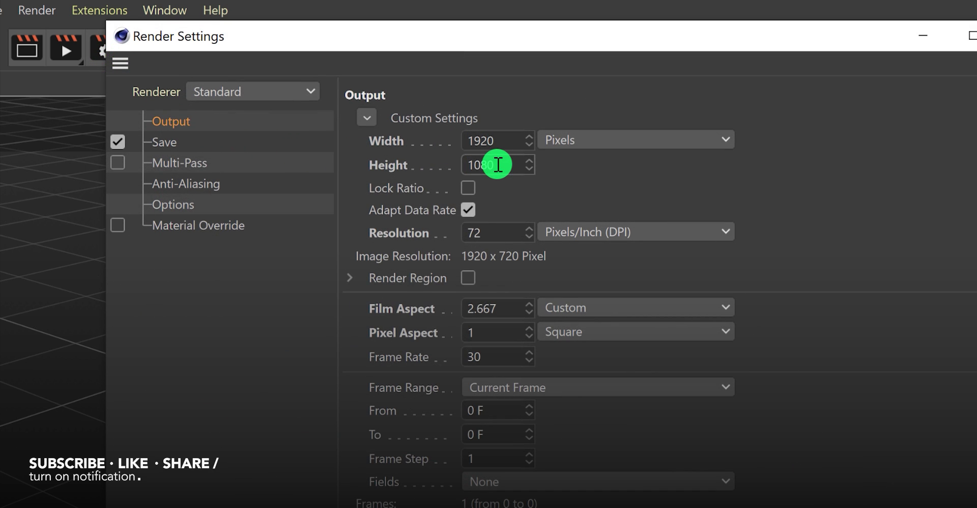
{"action": "type", "text": "1080"}
{"action": "left_click", "coordinate": [390, 165]}
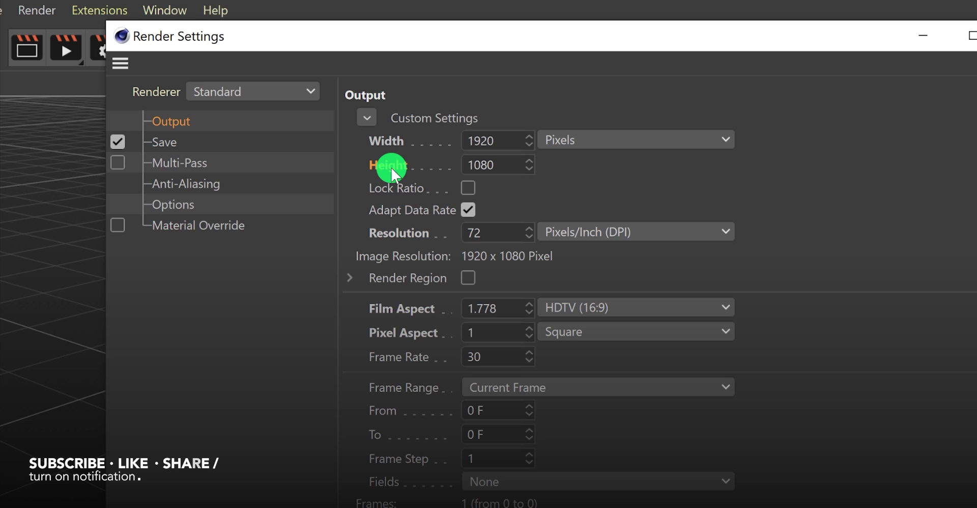
Set the renderer's anti-aliasing to Best and close the render settings
{"action": "left_click", "coordinate": [217, 186]}
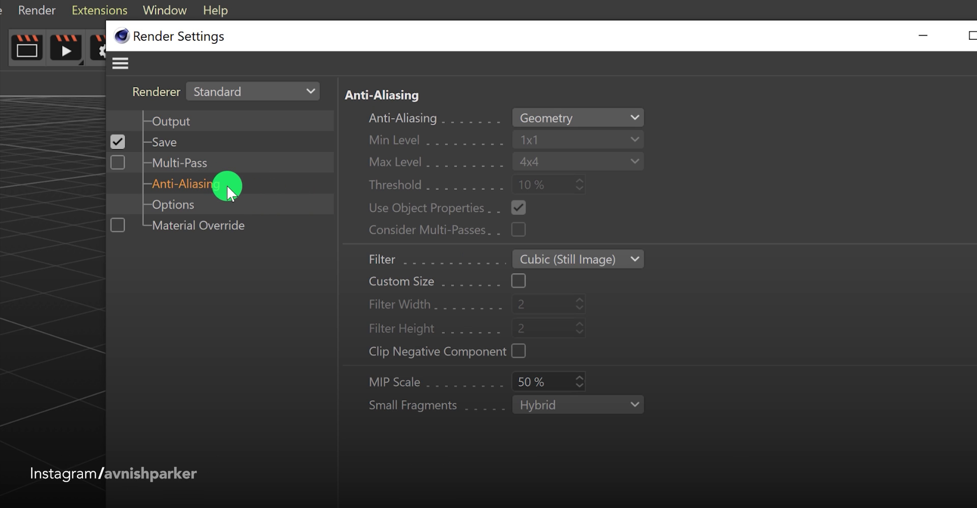
{"action": "left_click", "coordinate": [589, 123]}
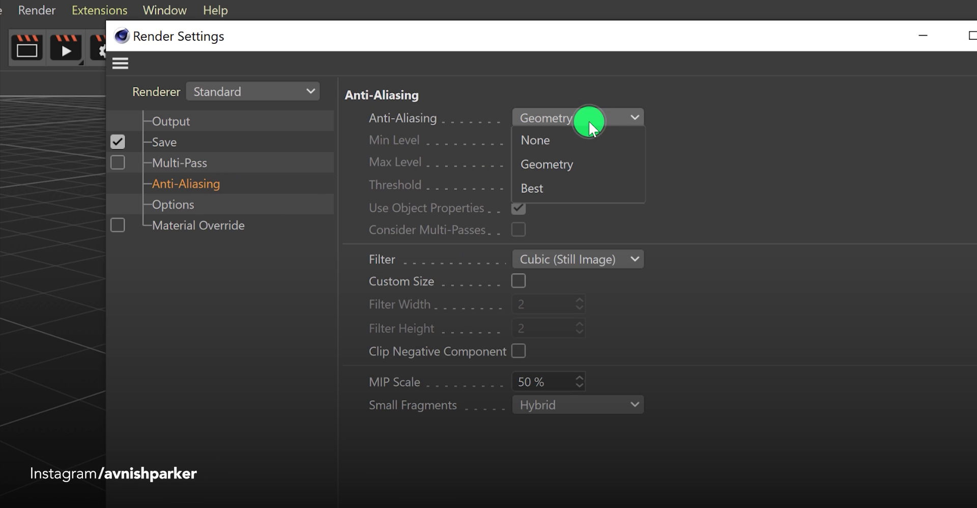
{"action": "left_click", "coordinate": [585, 189]}
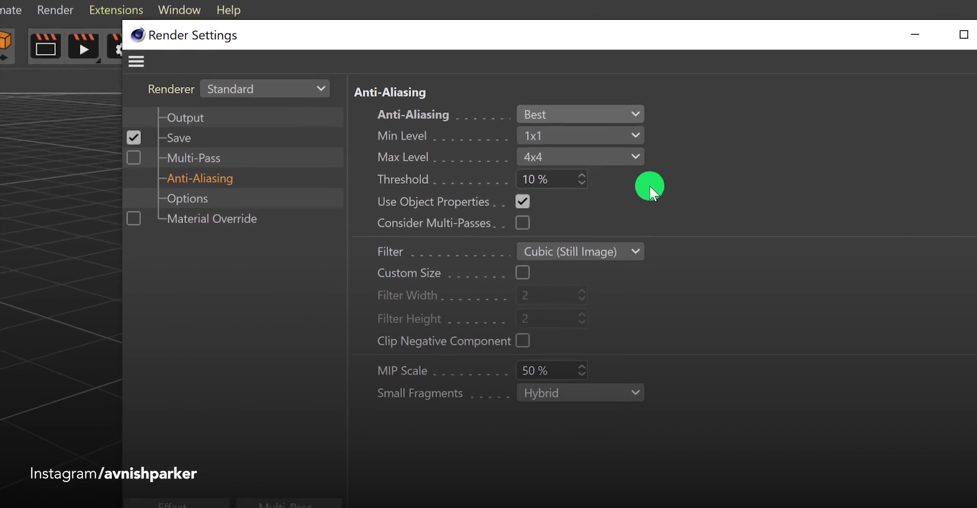
{"action": "left_click", "coordinate": [941, 33]}
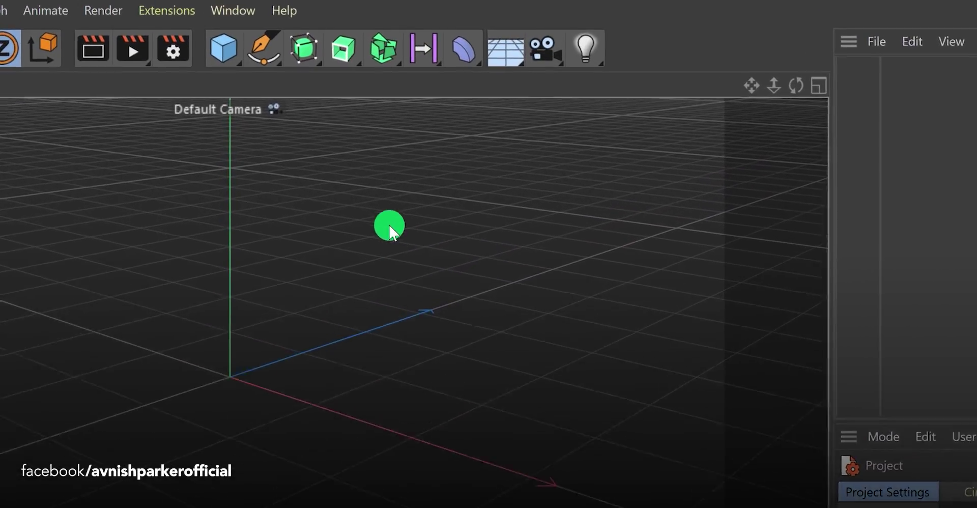
Add a Text spline to the scene and change its text to "3D"
{"action": "left_click", "coordinate": [108, 88]}
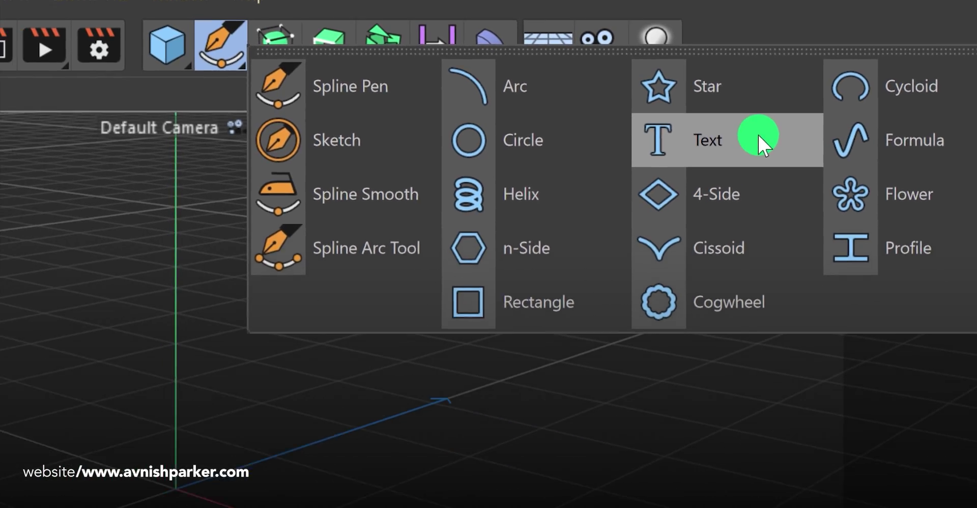
{"action": "left_click", "coordinate": [724, 179]}
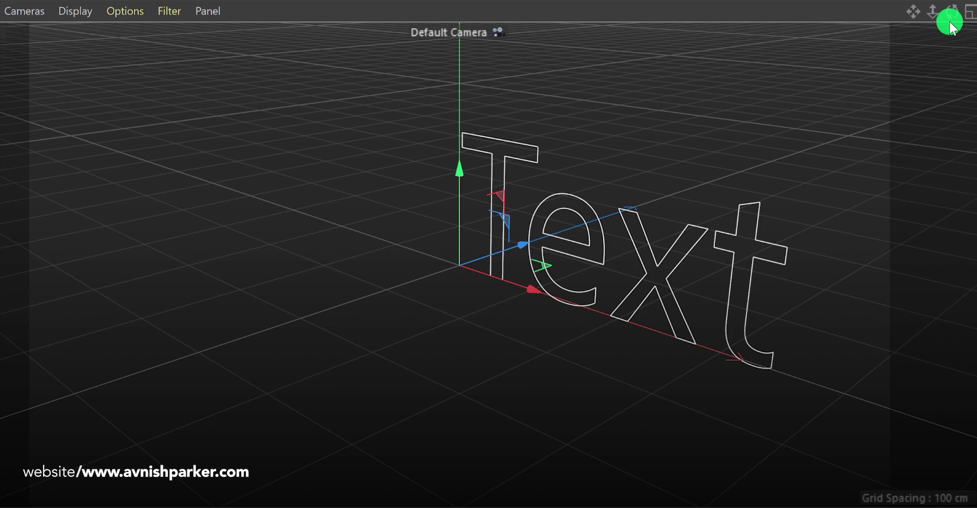
{"action": "mouse_move", "coordinate": [639, 316]}
{"action": "left_mouse_down", "text": "alt"}
{"action": "mouse_move", "coordinate": [662, 319]}
{"action": "mouse_move", "coordinate": [647, 319]}
{"action": "mouse_move", "coordinate": [689, 362]}
{"action": "mouse_move", "coordinate": [689, 427]}
{"action": "mouse_move", "coordinate": [589, 325]}
{"action": "mouse_move", "coordinate": [650, 310]}
{"action": "mouse_move", "coordinate": [632, 316]}
{"action": "left_mouse_up", "text": "alt"}
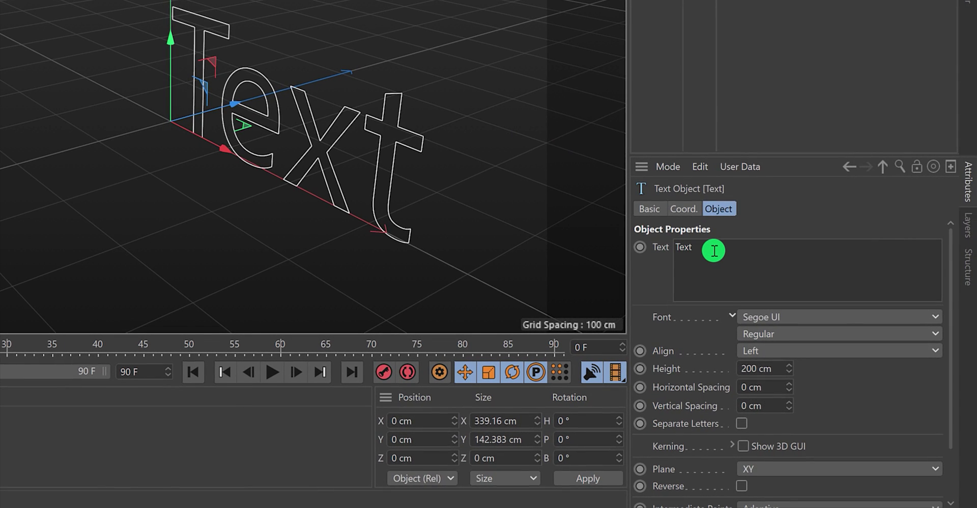
{"action": "left_click", "coordinate": [597, 186]}
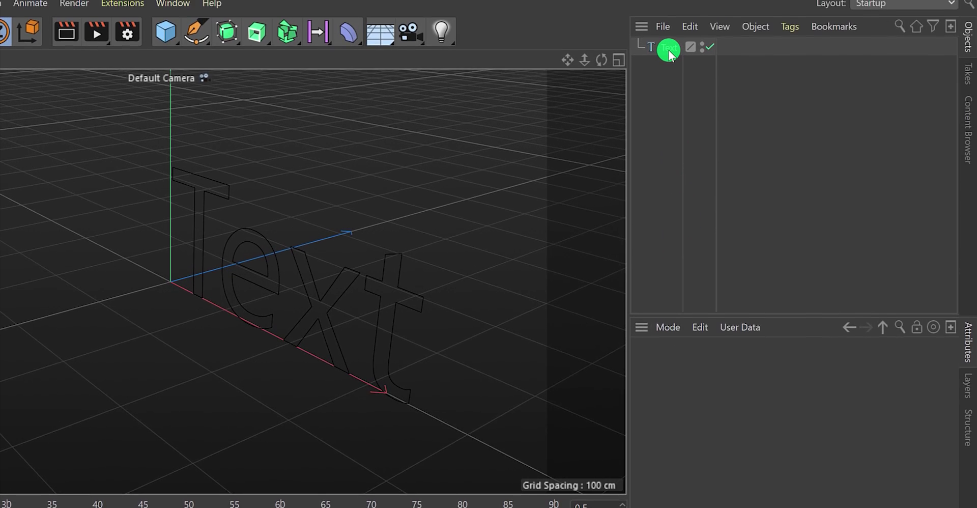
{"action": "left_click", "coordinate": [669, 57]}
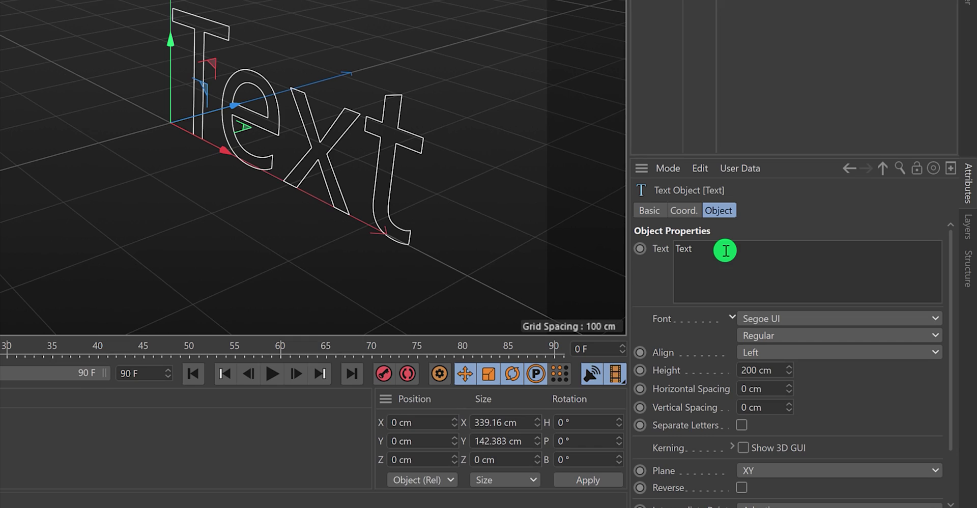
{"action": "left_click", "coordinate": [725, 327]}
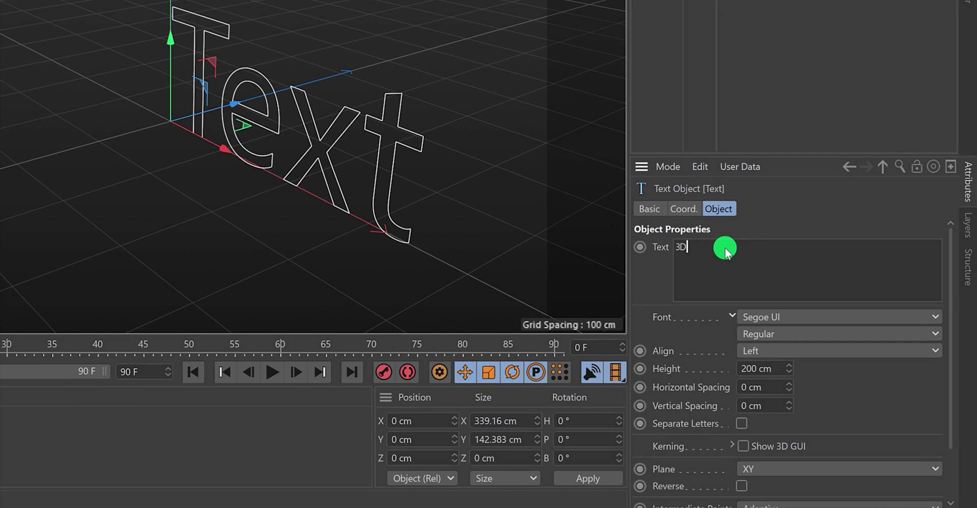
Set the 3D text spline's font to Pouttu
{"action": "left_click", "coordinate": [826, 317]}
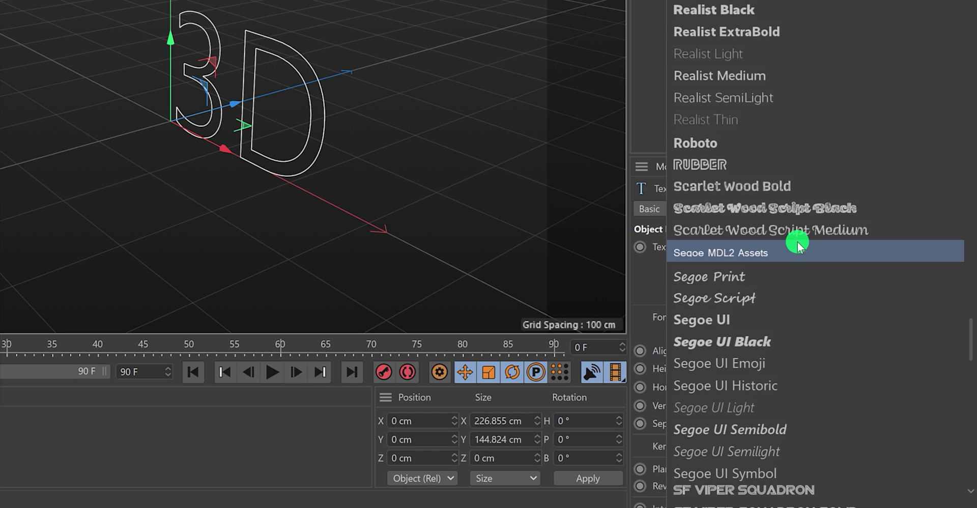
{"action": "scroll", "coordinate": [796, 244], "scroll_direction": "up", "scroll_amount": 10}
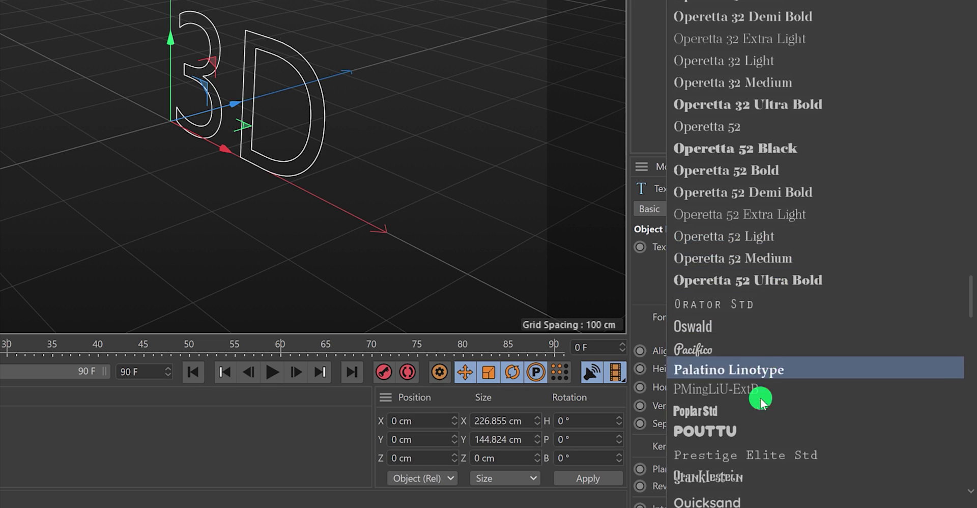
{"action": "left_click", "coordinate": [769, 432]}
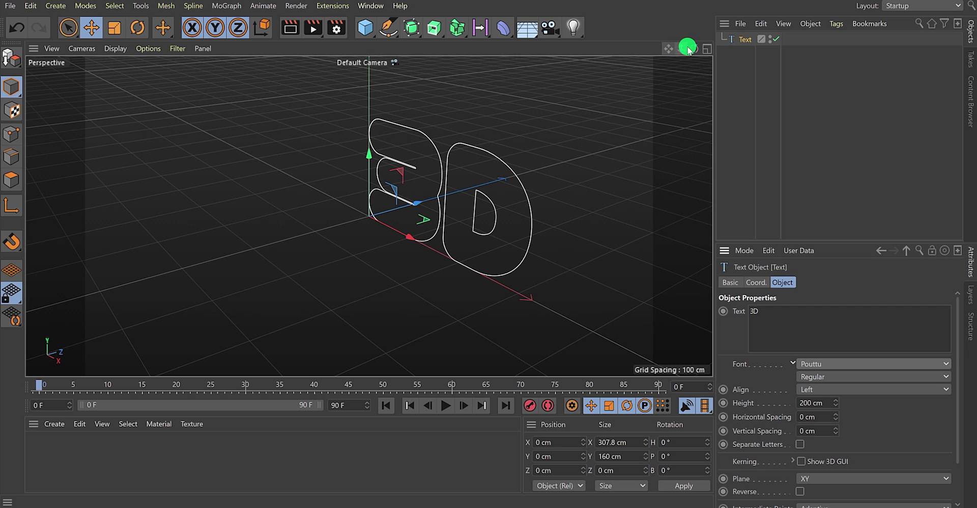
Set the text spline's horizontal spacing to 6 cm and keep its alignment on Left
{"action": "left_click_drag", "start_coordinate": [693, 48], "coordinate": [529, 233]}
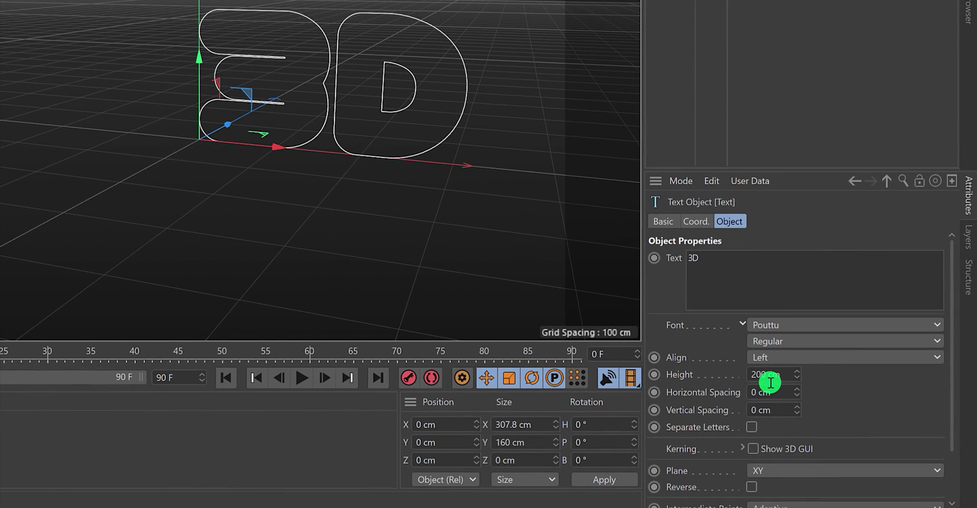
{"action": "left_click_drag", "start_coordinate": [797, 391], "coordinate": [797, 391]}
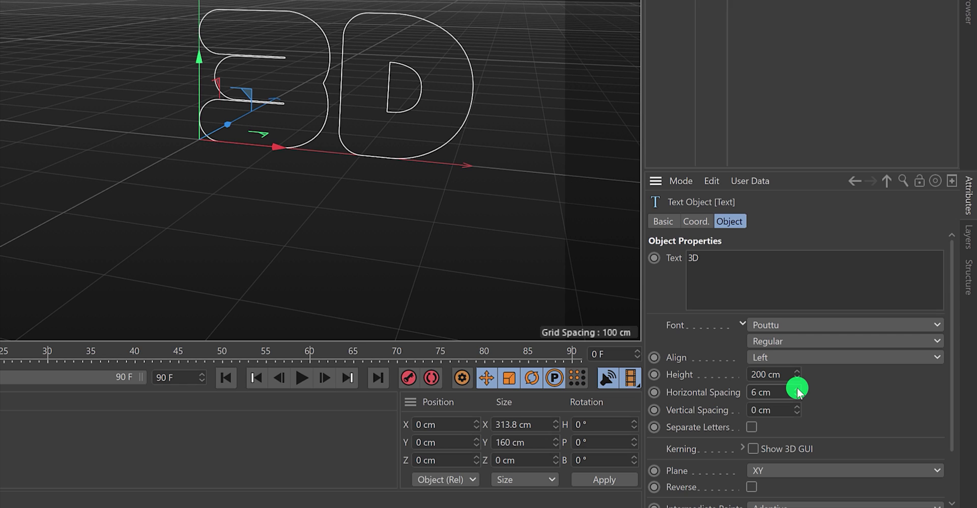
{"action": "left_click", "coordinate": [782, 356]}
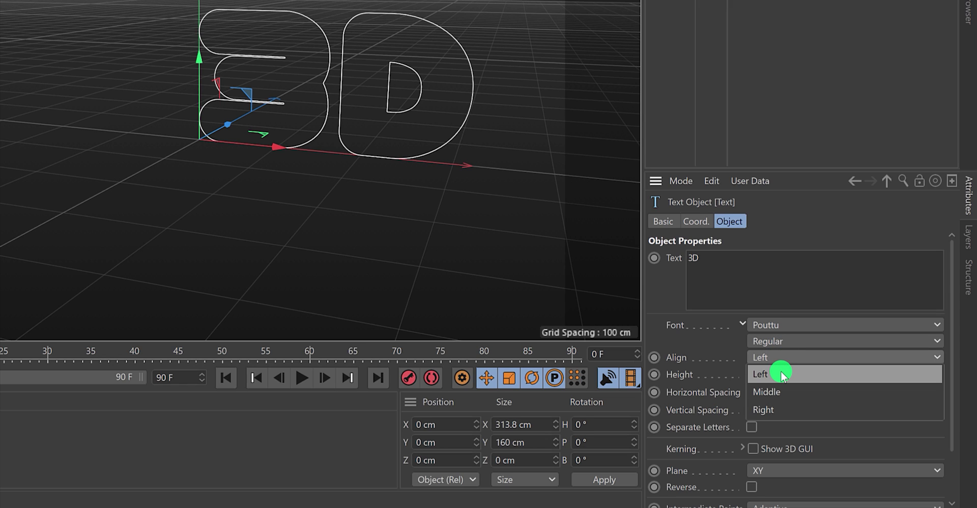
{"action": "left_click", "coordinate": [782, 374]}
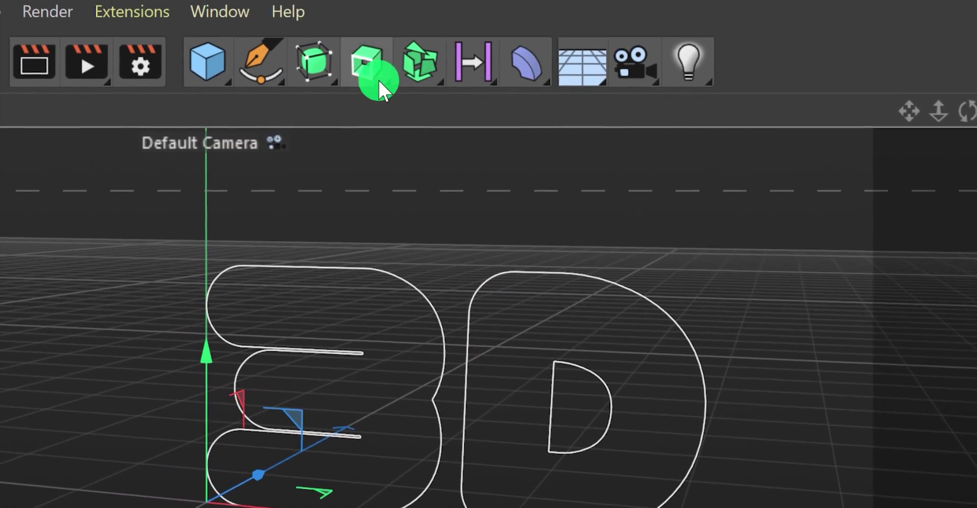
Add an Extrude generator and make the Text spline its child to turn the letters into solid 3D geometry
{"action": "left_click_drag", "start_coordinate": [370, 78], "coordinate": [522, 114]}
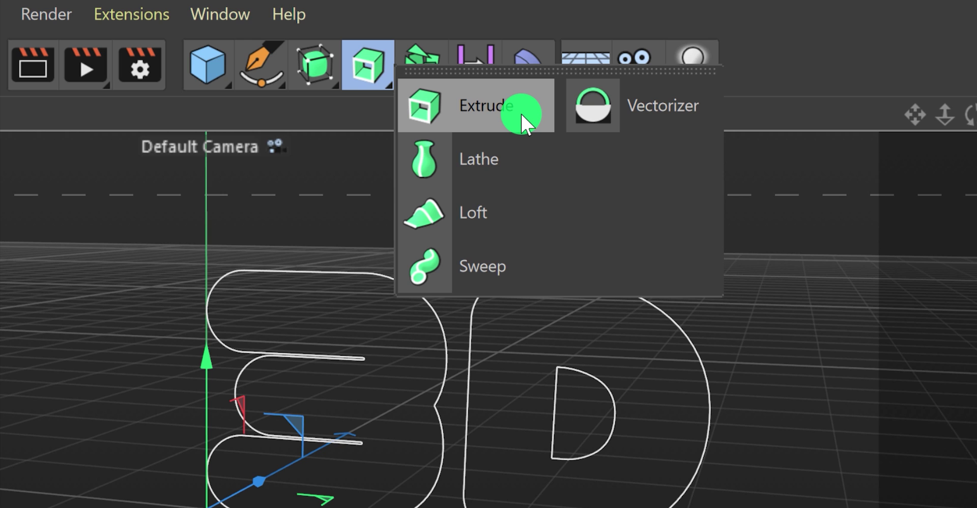
{"action": "left_click_drag", "start_coordinate": [522, 115], "coordinate": [522, 116]}
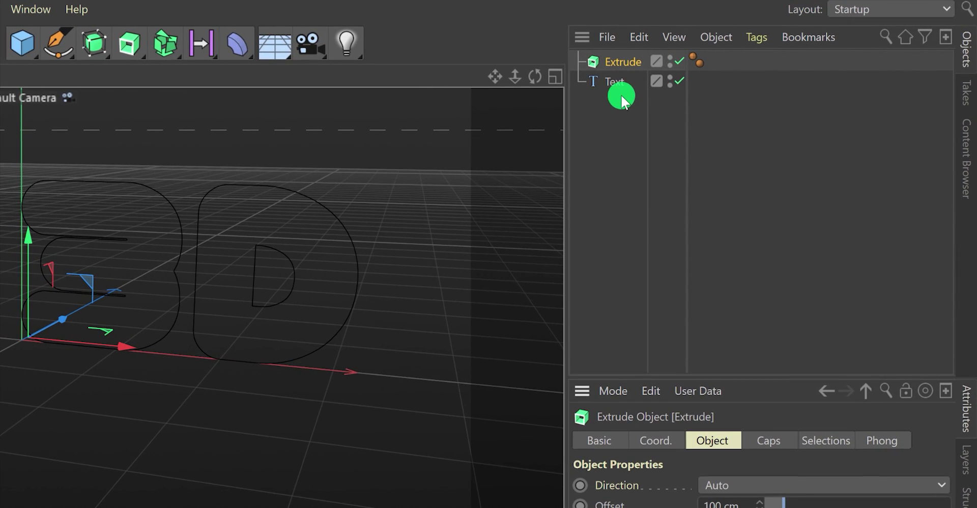
{"action": "left_click_drag", "start_coordinate": [614, 88], "coordinate": [627, 72]}
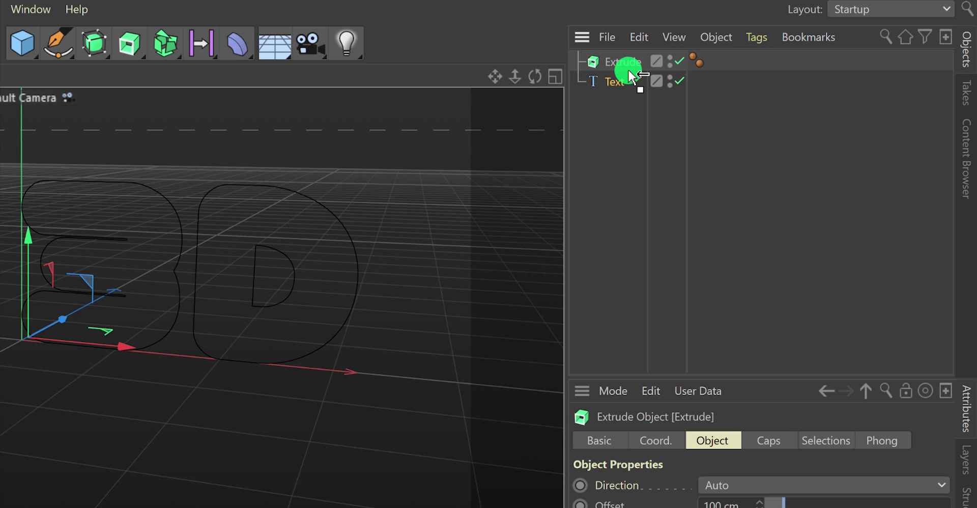
{"action": "left_click_drag", "start_coordinate": [631, 75], "coordinate": [630, 65]}
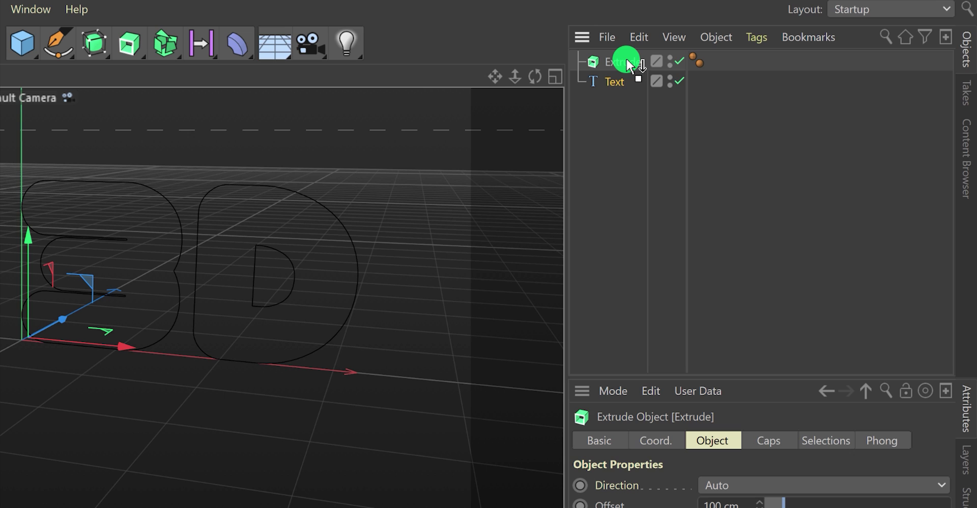
{"action": "left_click_drag", "start_coordinate": [630, 66], "coordinate": [630, 72]}
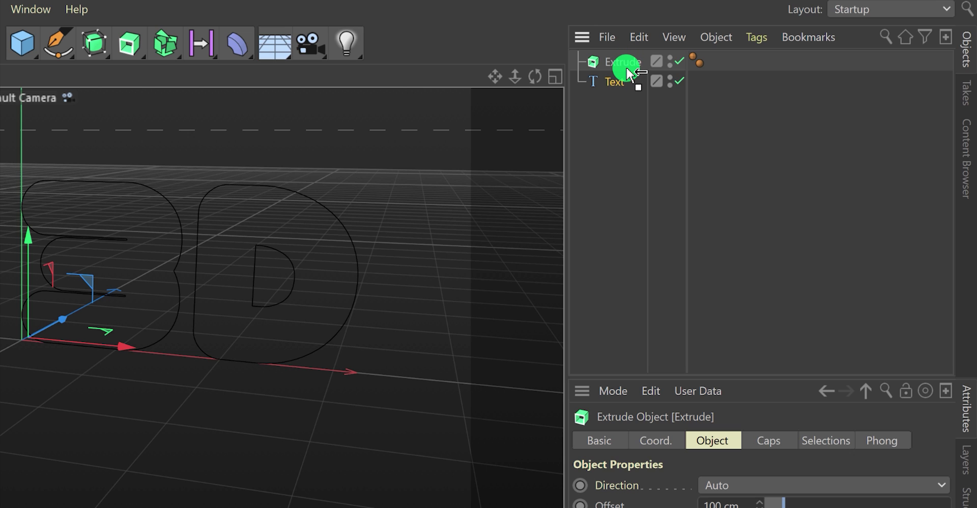
{"action": "left_click_drag", "start_coordinate": [626, 67], "coordinate": [625, 65]}
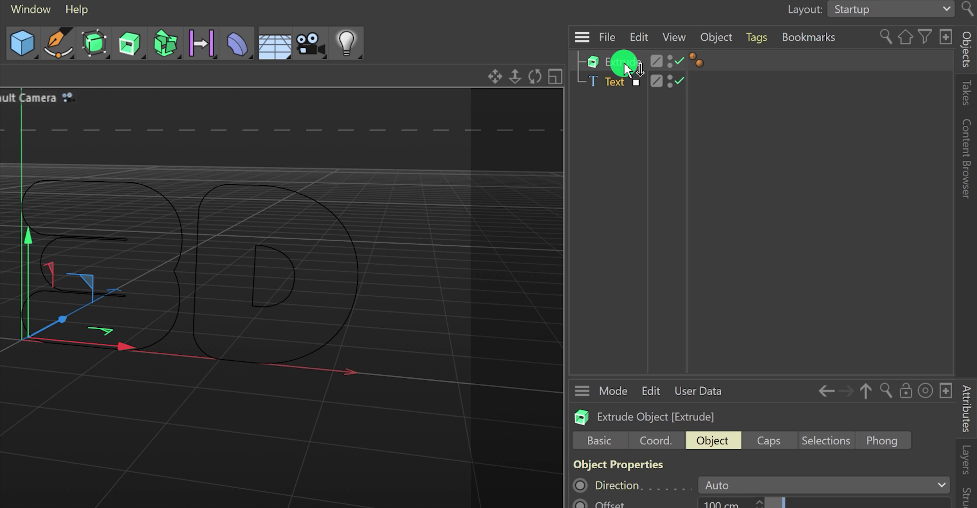
{"action": "left_click_drag", "start_coordinate": [626, 66], "coordinate": [627, 67]}
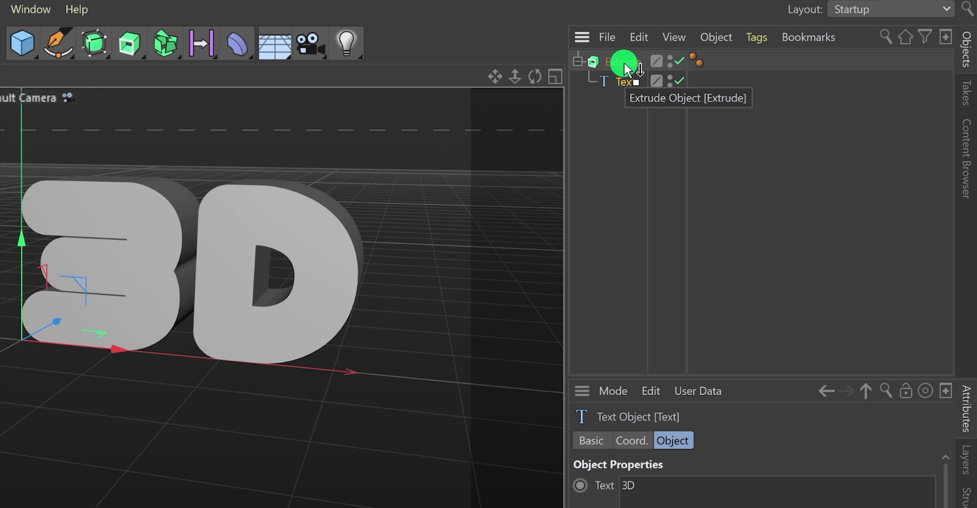
{"action": "mouse_move", "coordinate": [535, 76]}
{"action": "left_mouse_down"}
{"action": "mouse_move", "coordinate": [159, 413]}
{"action": "mouse_move", "coordinate": [64, 387]}
{"action": "mouse_move", "coordinate": [122, 399]}
{"action": "mouse_move", "coordinate": [131, 414]}
{"action": "mouse_move", "coordinate": [168, 411]}
{"action": "left_mouse_up"}
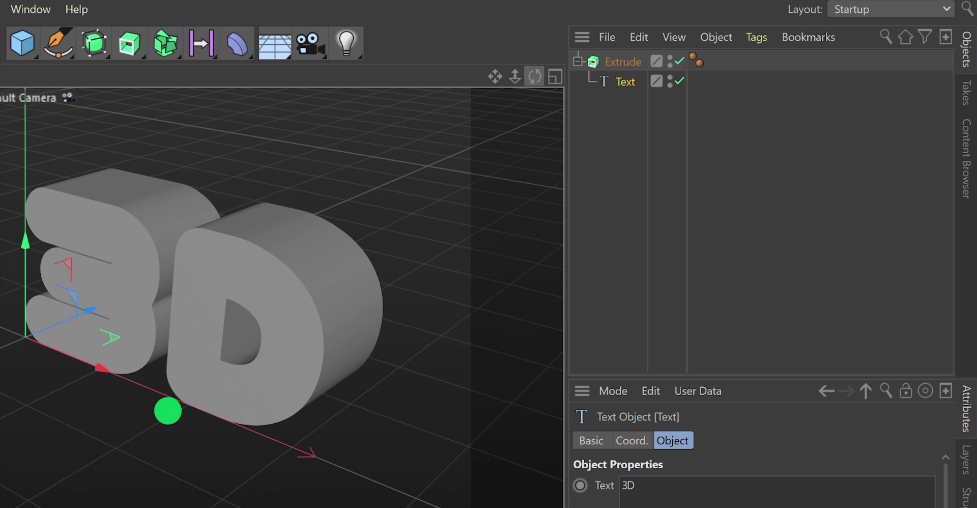
Try changing the nested text spline's wording to "2D" and restore it to "3D"
{"action": "left_click", "coordinate": [611, 106]}
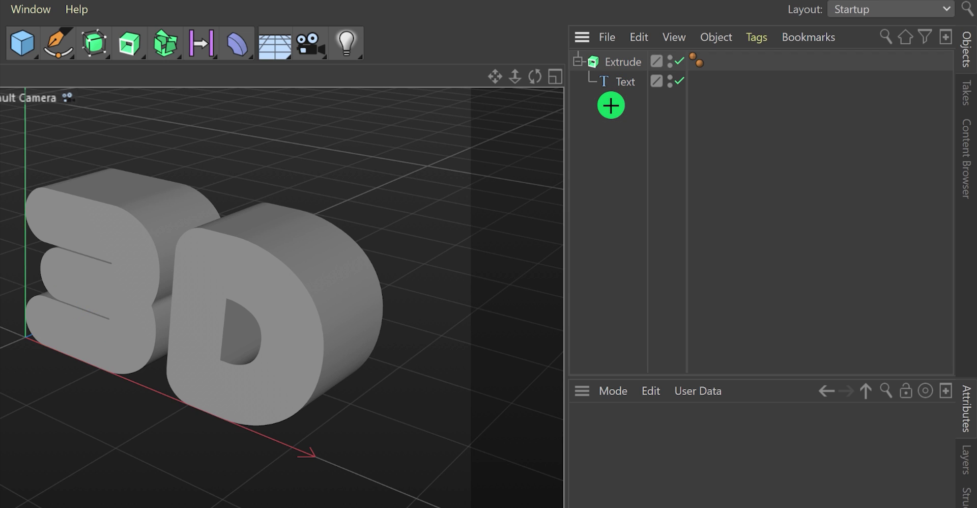
{"action": "left_click", "coordinate": [627, 86]}
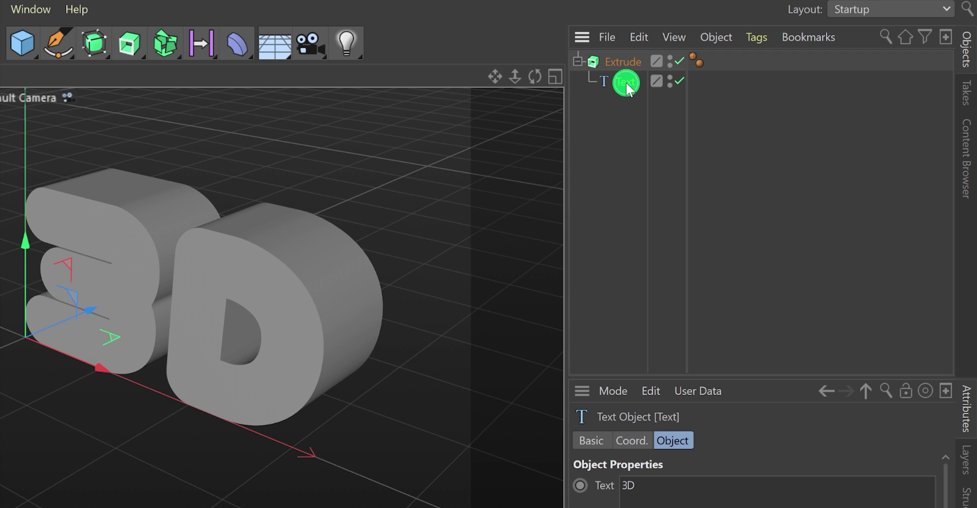
{"action": "left_click", "coordinate": [662, 485]}
{"action": "type", "text": "2"}
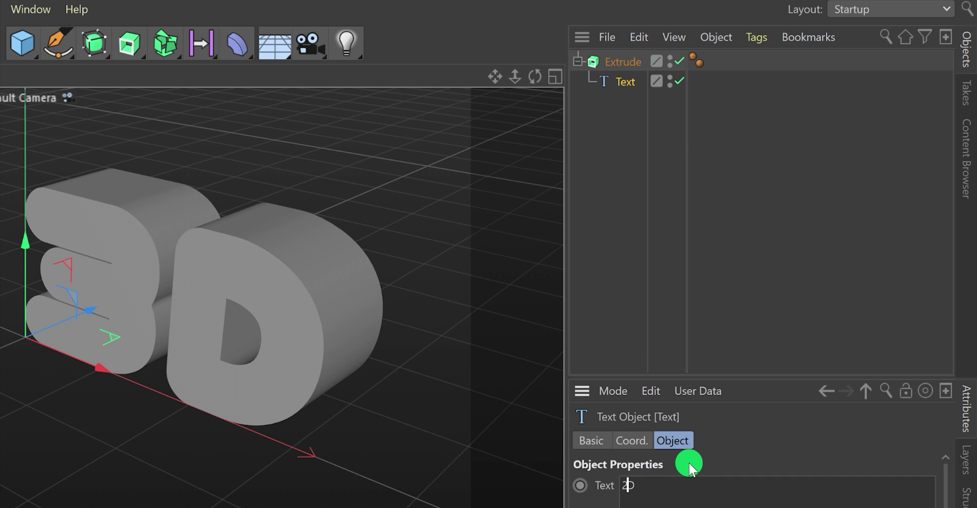
{"action": "left_click", "coordinate": [689, 463]}
{"action": "left_click", "coordinate": [632, 485]}
{"action": "key", "text": "BackSpace"}
{"action": "type", "text": "3"}
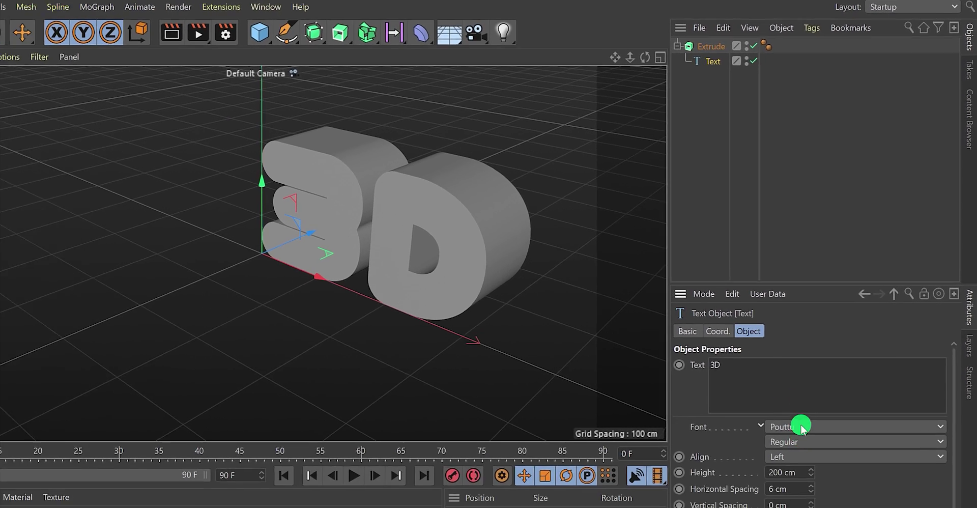
Try the Oswald font on the text spline and switch it back to Pouttu
{"action": "left_click", "coordinate": [825, 363]}
{"action": "left_click", "coordinate": [796, 285]}
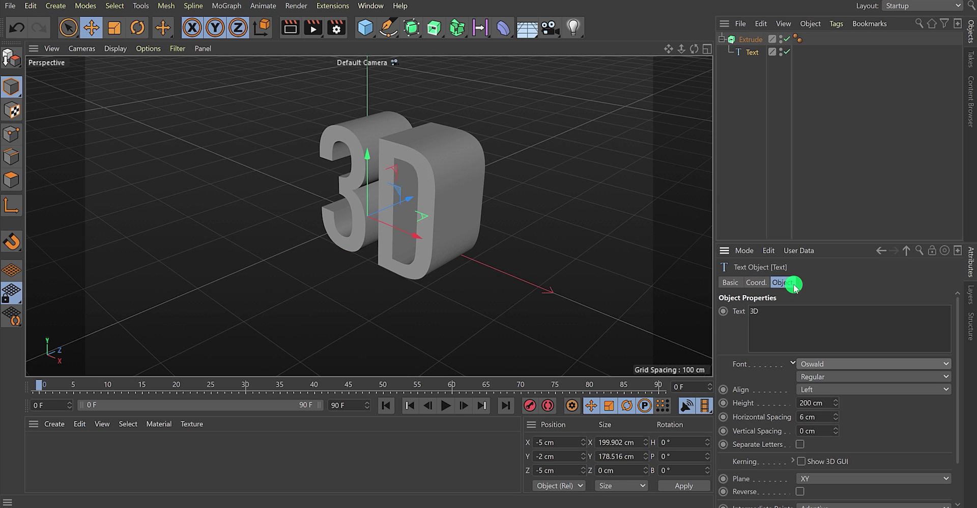
{"action": "left_click", "coordinate": [822, 363]}
{"action": "left_click", "coordinate": [814, 383]}
Set the Extrude object's offset to 40 cm
{"action": "left_click_drag", "start_coordinate": [694, 48], "coordinate": [524, 244]}
{"action": "scroll", "coordinate": [570, 123], "scroll_direction": "up", "scroll_amount": 5}
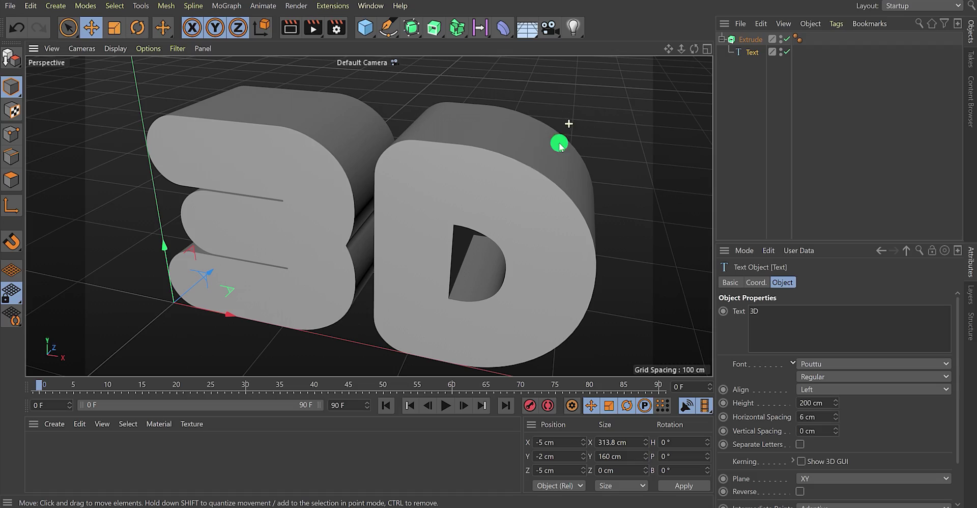
{"action": "left_click_drag", "start_coordinate": [668, 49], "coordinate": [538, 245]}
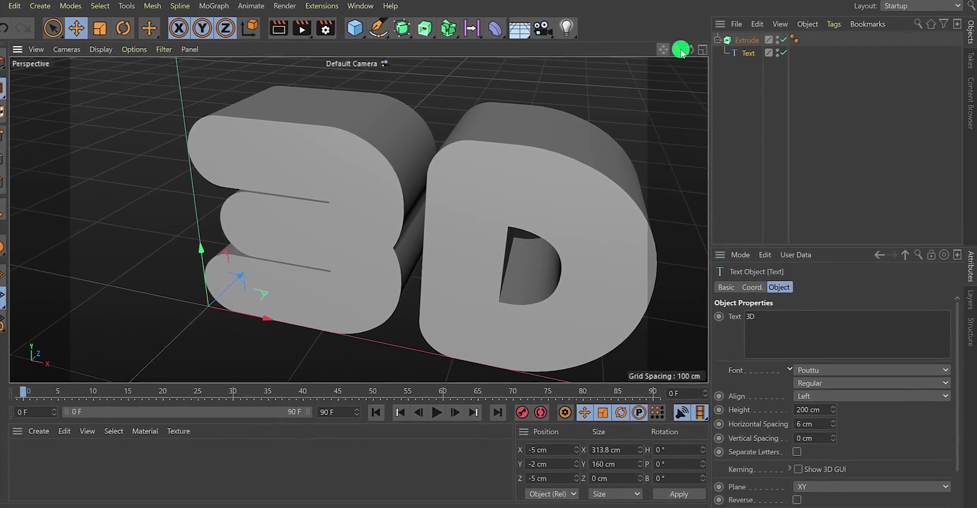
{"action": "left_click_drag", "start_coordinate": [694, 48], "coordinate": [466, 246]}
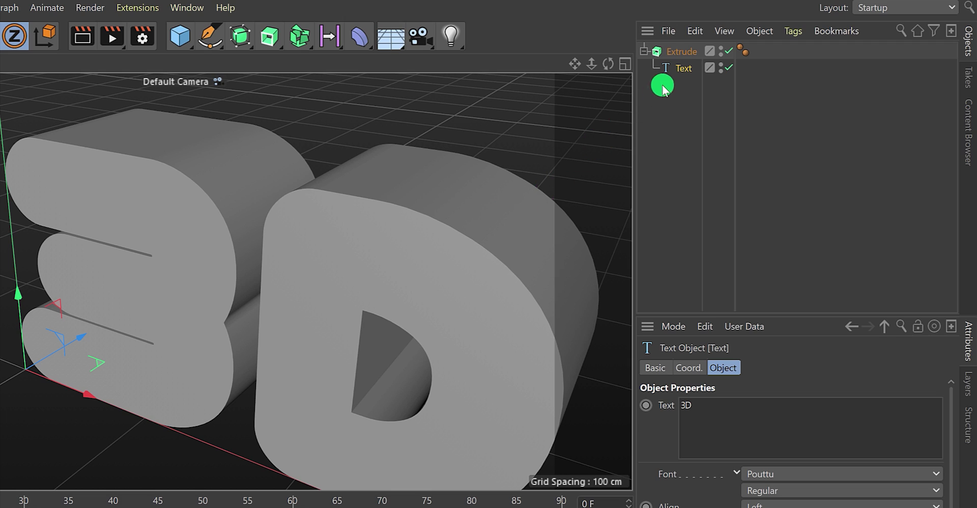
{"action": "left_click", "coordinate": [682, 53]}
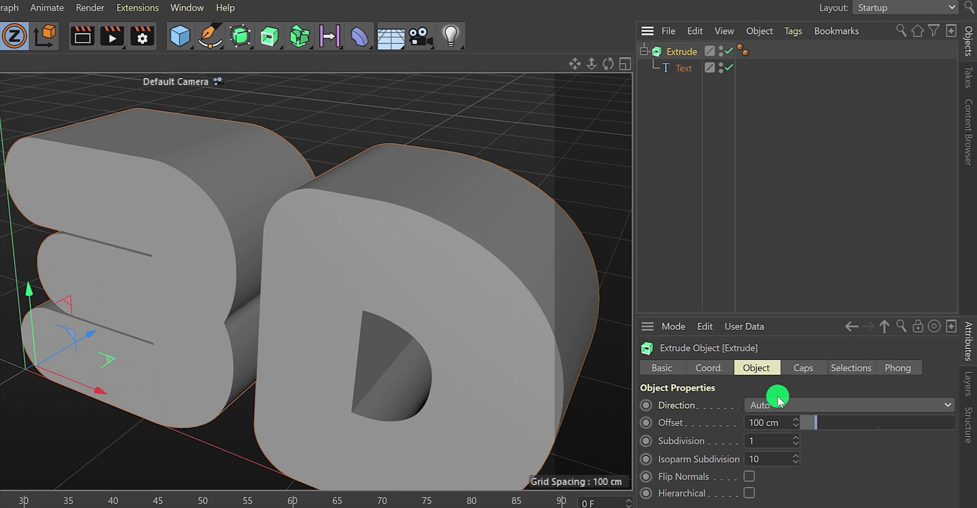
{"action": "mouse_move", "coordinate": [815, 426]}
{"action": "left_mouse_down"}
{"action": "mouse_move", "coordinate": [869, 427]}
{"action": "mouse_move", "coordinate": [807, 427]}
{"action": "left_mouse_up"}
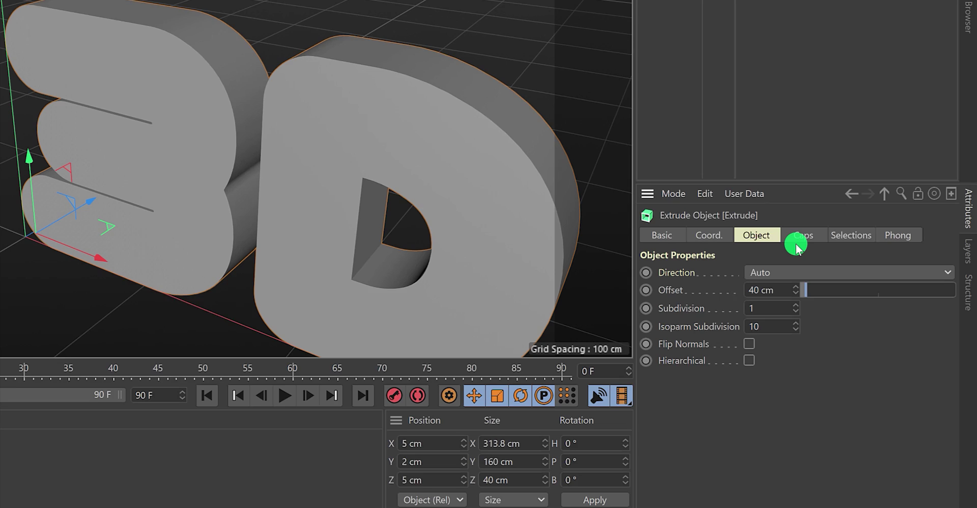
Give both caps of the Extrude object a 5 cm bevel with 5 segments
{"action": "left_click", "coordinate": [799, 311]}
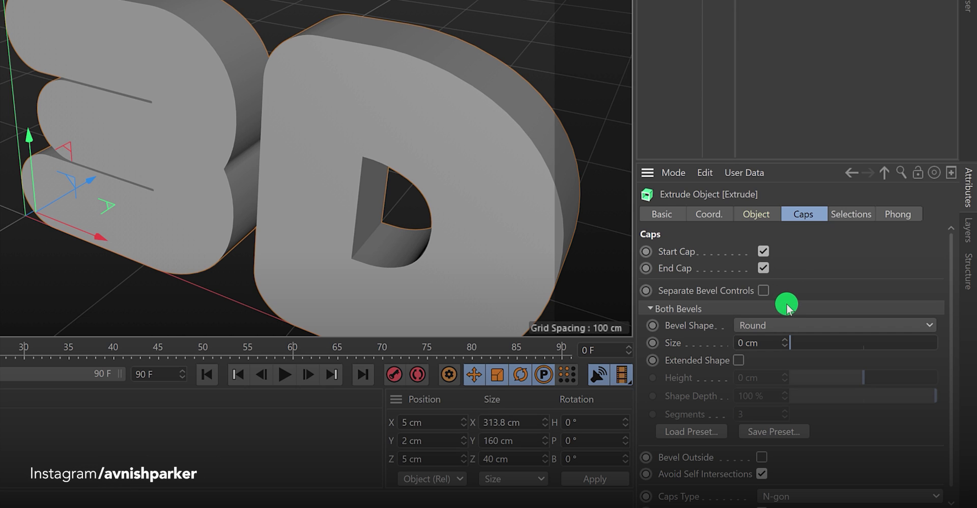
{"action": "left_click", "coordinate": [739, 342]}
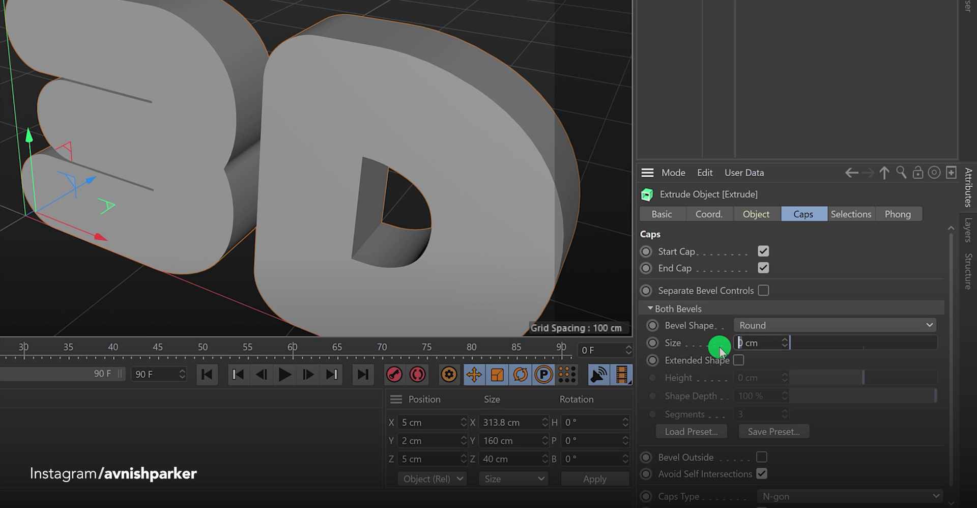
{"action": "type", "text": "5"}
{"action": "key", "text": "Return"}
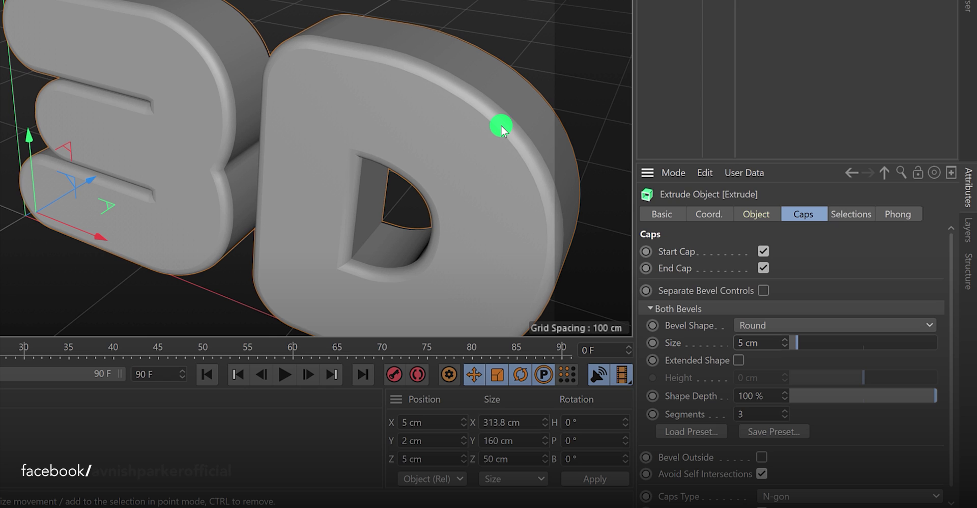
{"action": "left_click", "coordinate": [759, 415]}
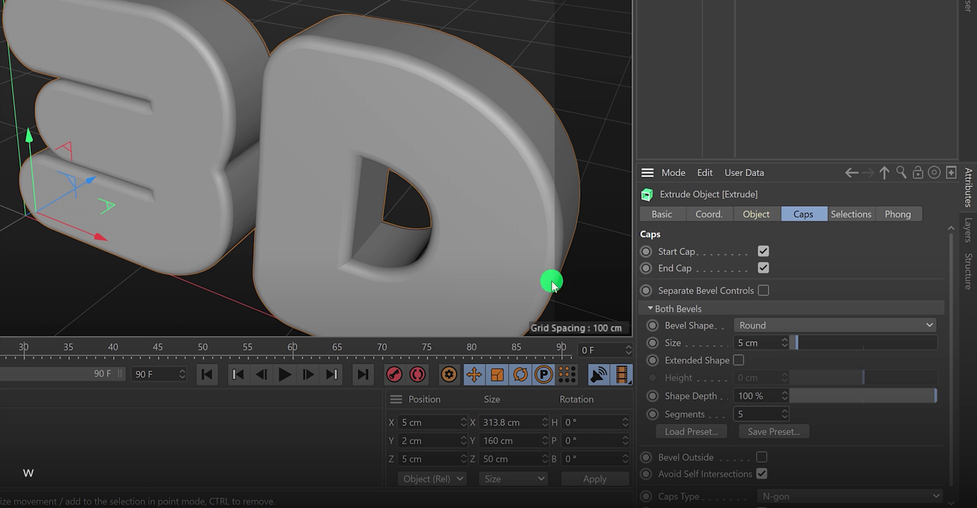
Switch the Extrude object's start cap off and back on
{"action": "scroll", "coordinate": [473, 238], "scroll_direction": "down", "scroll_amount": 3}
{"action": "middle_click_drag", "start_coordinate": [342, 166], "coordinate": [320, 129], "text": "alt"}
{"action": "mouse_move", "coordinate": [319, 129]}
{"action": "left_mouse_down", "text": "alt"}
{"action": "mouse_move", "coordinate": [397, 199]}
{"action": "mouse_move", "coordinate": [365, 169]}
{"action": "left_mouse_up", "text": "alt"}
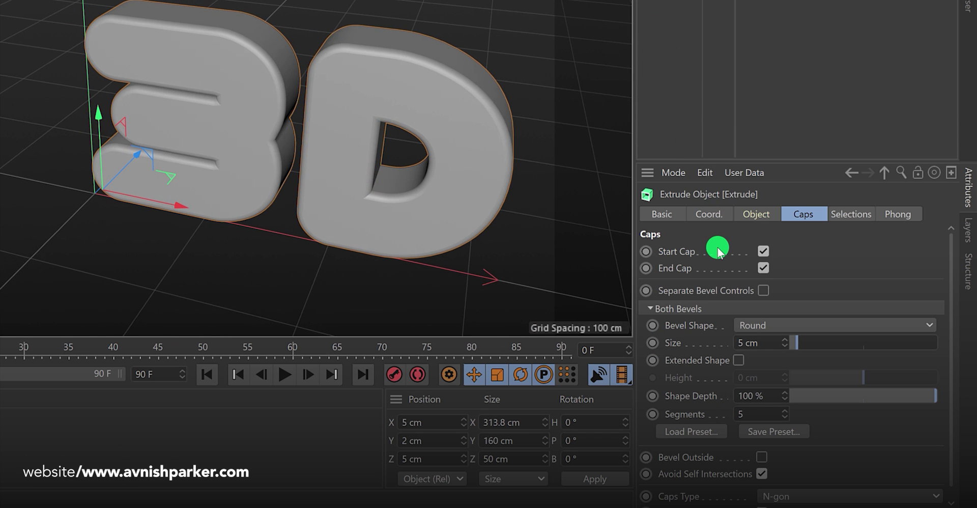
{"action": "left_click", "coordinate": [763, 252]}
{"action": "left_click", "coordinate": [763, 251]}
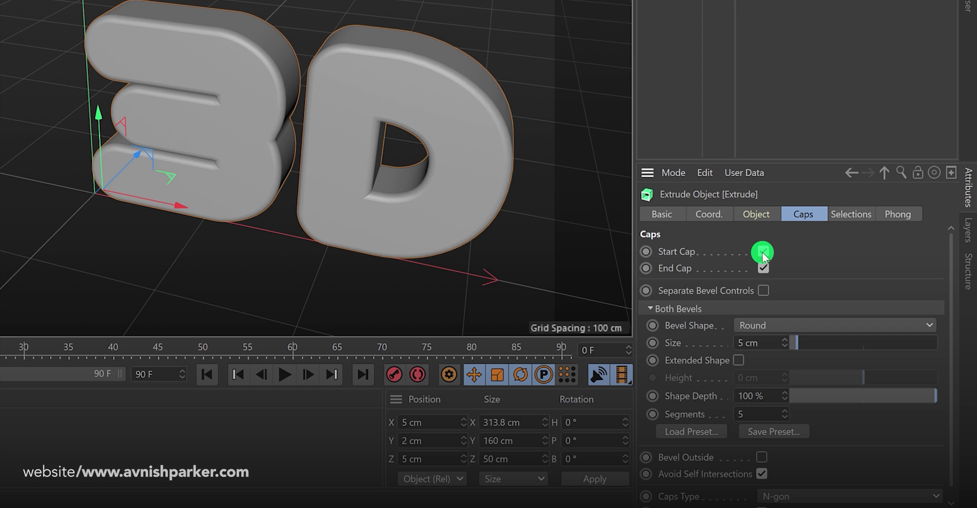
Enable separate bevel controls on the Extrude object and reduce the start bevel size to 0 cm
{"action": "left_click", "coordinate": [764, 290]}
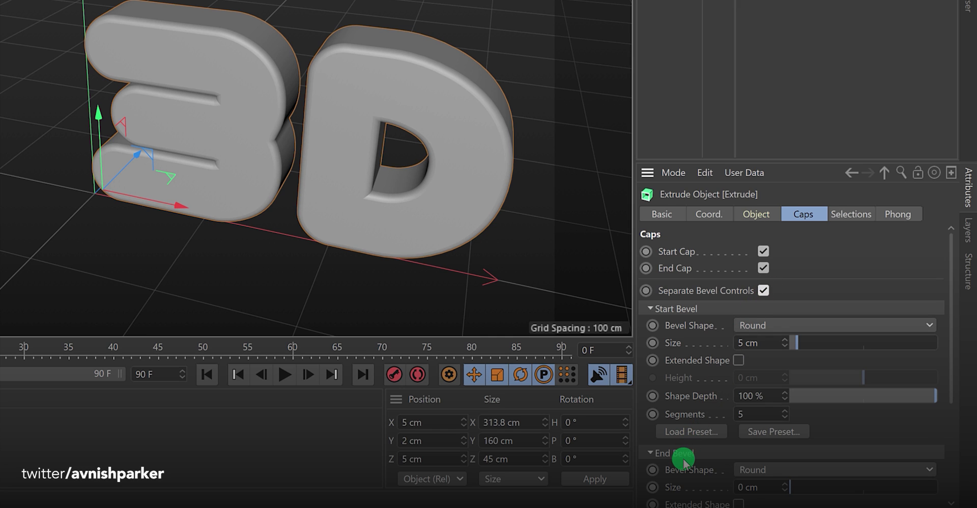
{"action": "scroll", "coordinate": [683, 459], "scroll_direction": "down", "scroll_amount": 3}
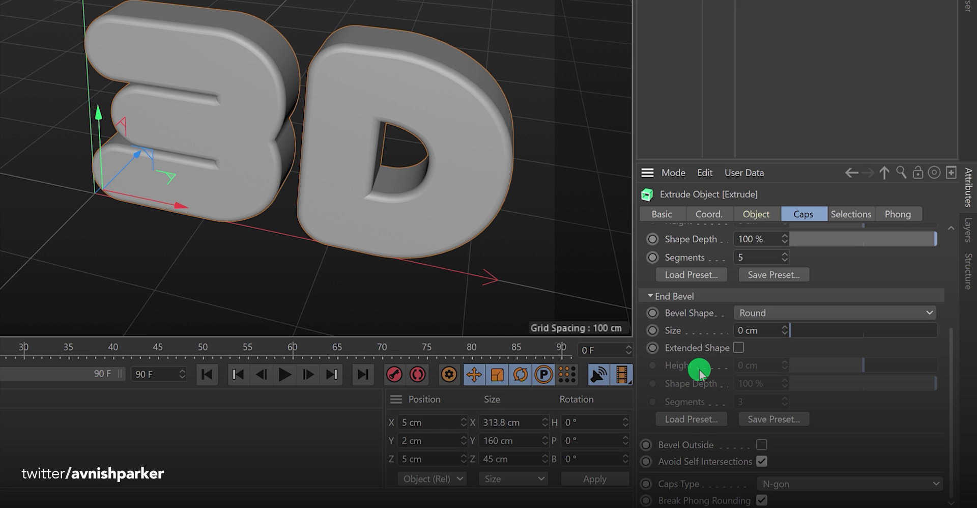
{"action": "scroll", "coordinate": [700, 373], "scroll_direction": "up", "scroll_amount": 3}
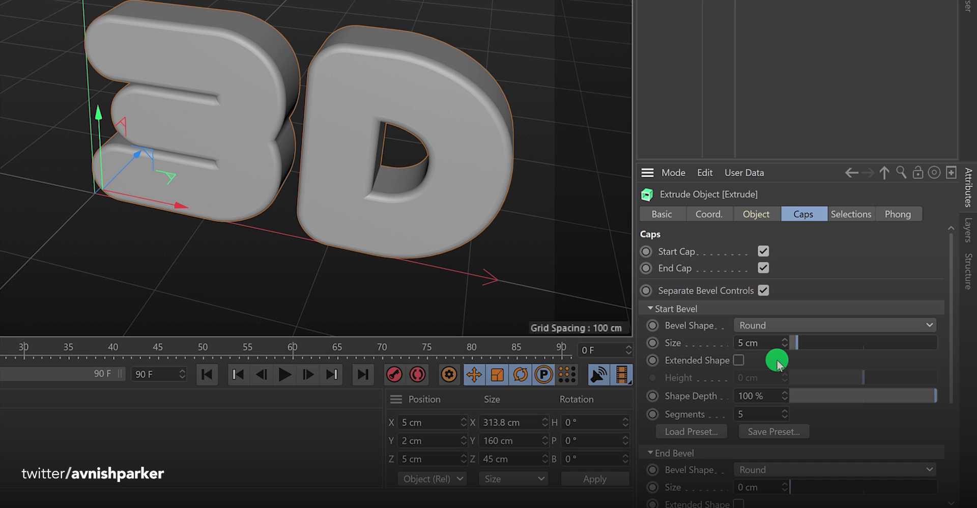
{"action": "left_click_drag", "start_coordinate": [799, 344], "coordinate": [785, 349]}
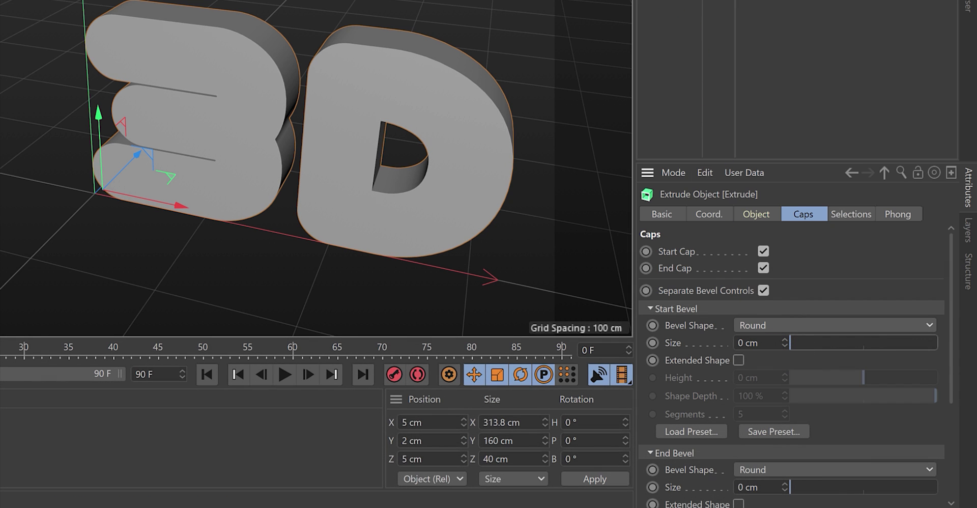
Try an end bevel size of 28.93 cm on the Extrude object and reset it to 0 cm
{"action": "left_click_drag", "start_coordinate": [285, 158], "coordinate": [196, 120], "text": "alt"}
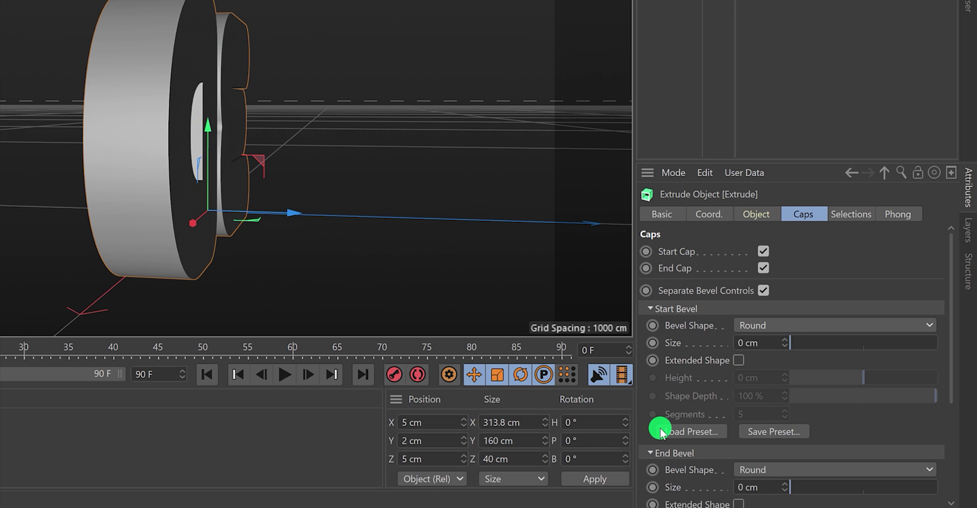
{"action": "scroll", "coordinate": [660, 431], "scroll_direction": "down", "scroll_amount": 3}
{"action": "left_click_drag", "start_coordinate": [789, 330], "coordinate": [835, 336]}
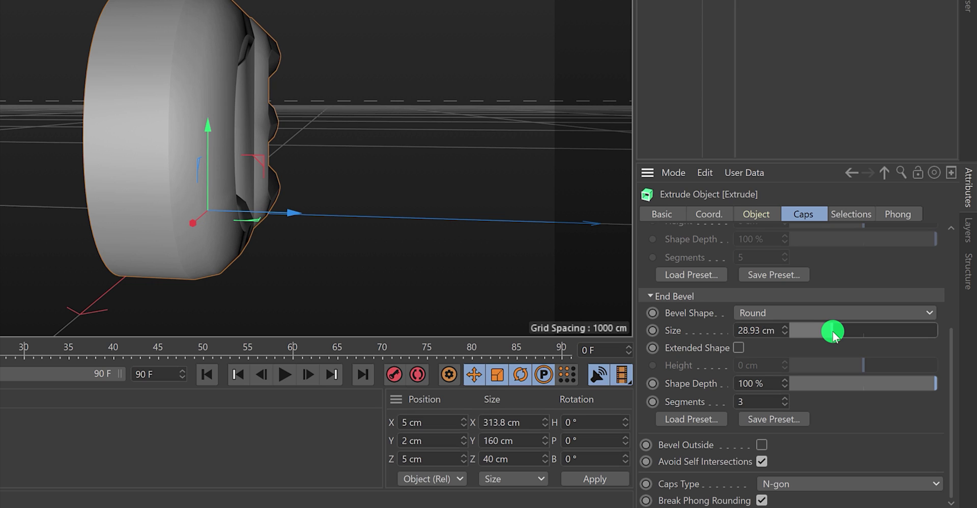
{"action": "left_click_drag", "start_coordinate": [833, 336], "coordinate": [786, 333]}
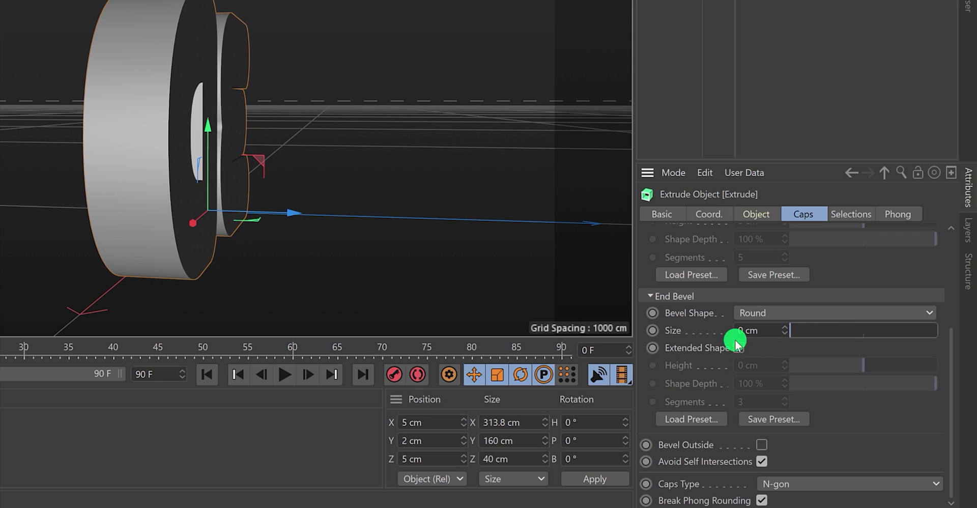
{"action": "scroll", "coordinate": [680, 365], "scroll_direction": "up", "scroll_amount": 3}
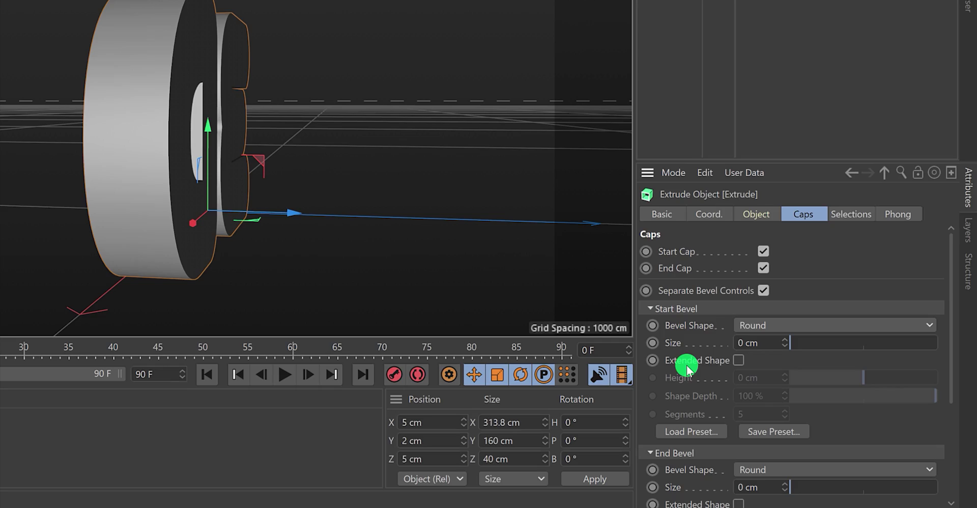
Disable separate bevel controls and set the shared bevel size of both caps to 5 cm
{"action": "left_click", "coordinate": [763, 290]}
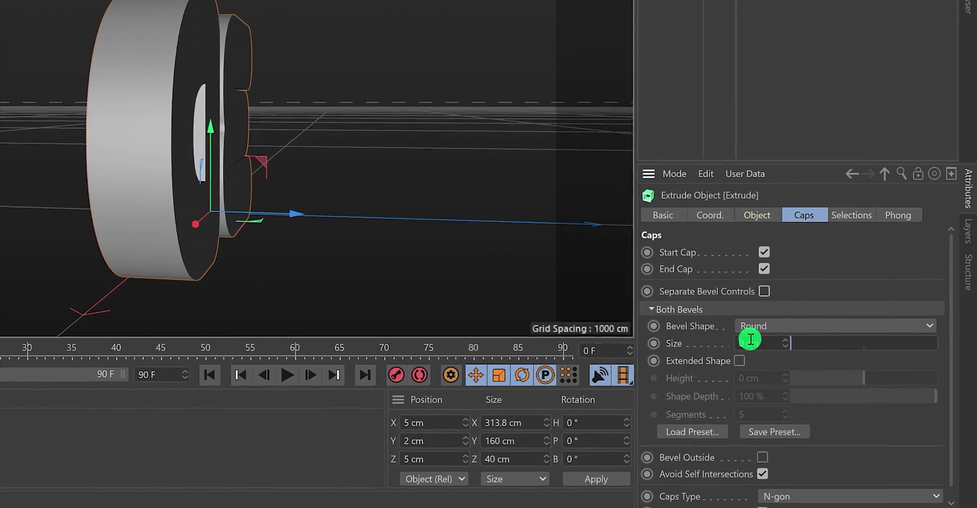
{"action": "left_click_drag", "start_coordinate": [744, 343], "coordinate": [731, 344]}
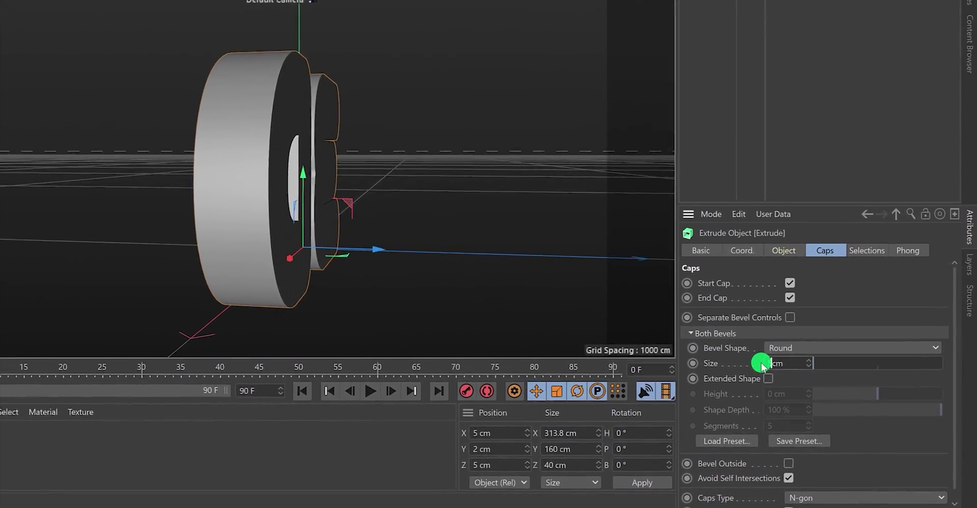
{"action": "type", "text": "5"}
{"action": "key", "text": "Return"}
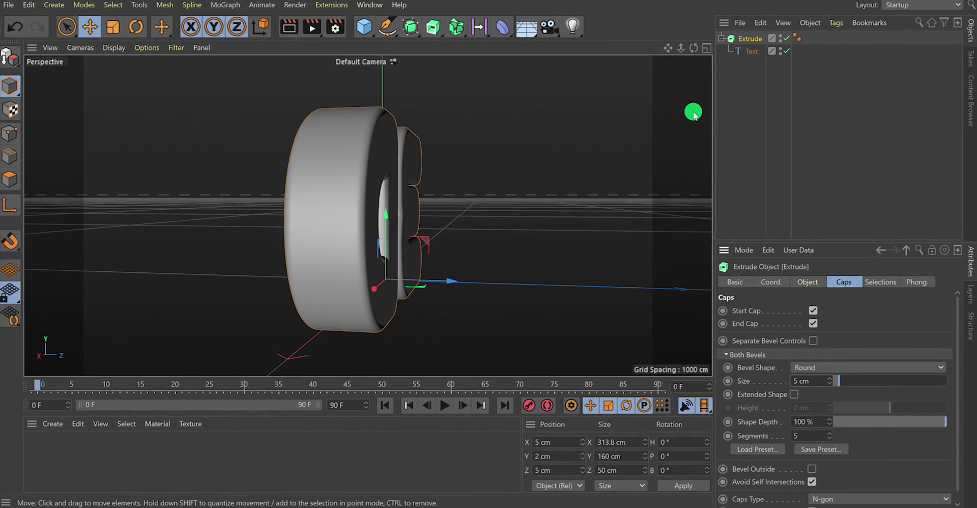
Create a new default material
{"action": "left_click_drag", "start_coordinate": [694, 48], "coordinate": [534, 260]}
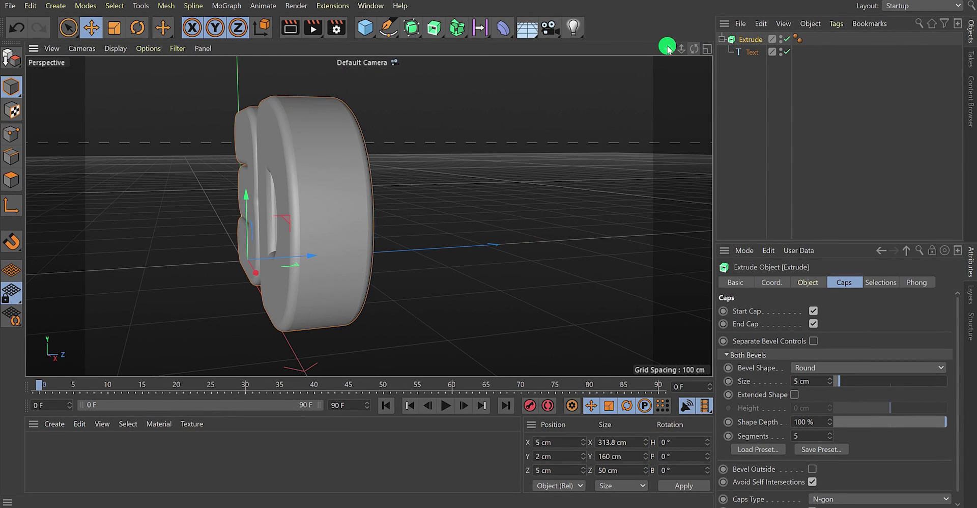
{"action": "left_click_drag", "start_coordinate": [664, 50], "coordinate": [411, 215]}
{"action": "scroll", "coordinate": [409, 212], "scroll_direction": "down", "scroll_amount": 3}
{"action": "left_click_drag", "start_coordinate": [697, 49], "coordinate": [527, 252]}
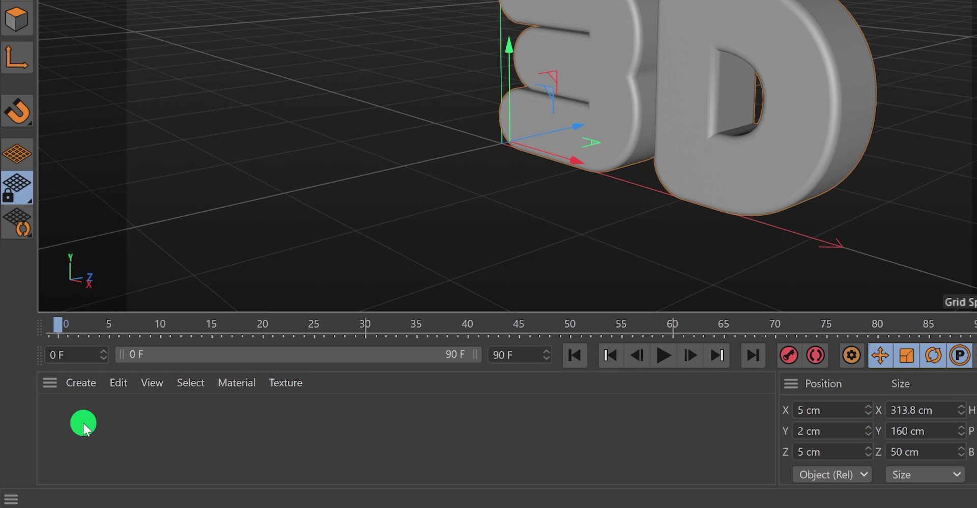
{"action": "double_click", "coordinate": [84, 426]}
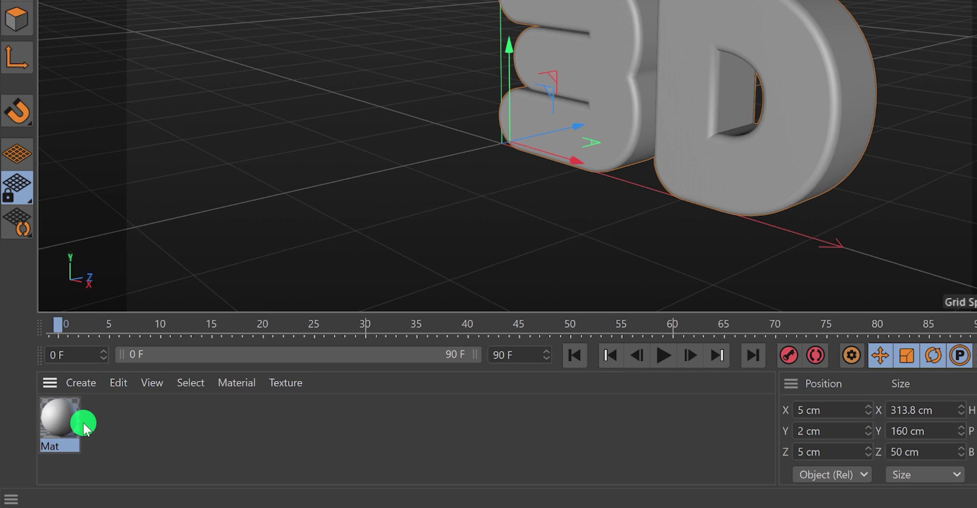
Open the new material in the Material Editor, look over its channels, and close the editor
{"action": "double_click", "coordinate": [53, 431]}
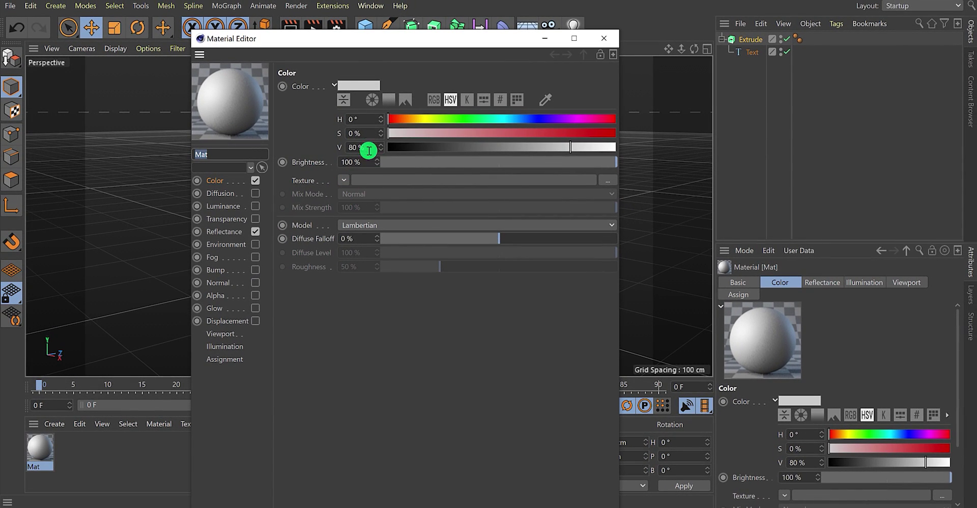
{"action": "left_click_drag", "start_coordinate": [350, 40], "coordinate": [615, 30]}
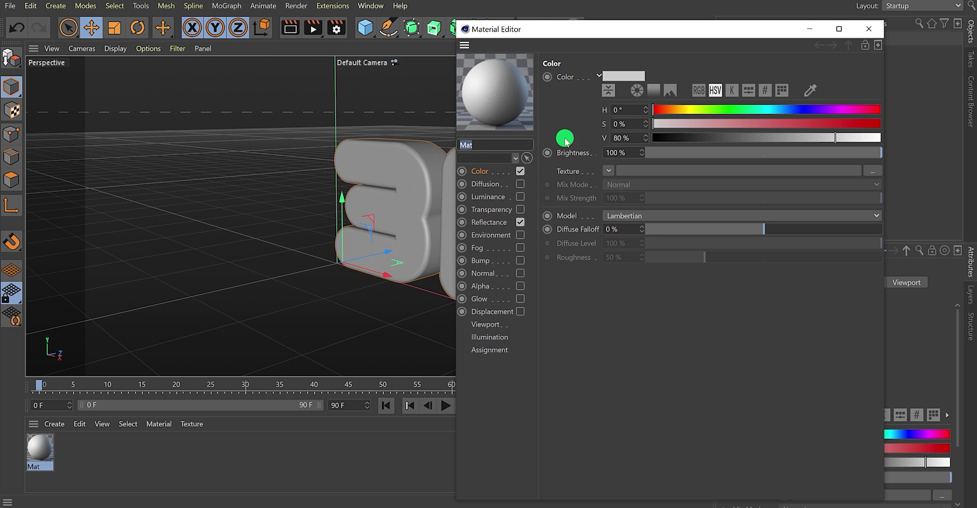
{"action": "left_click_drag", "start_coordinate": [562, 30], "coordinate": [172, 25]}
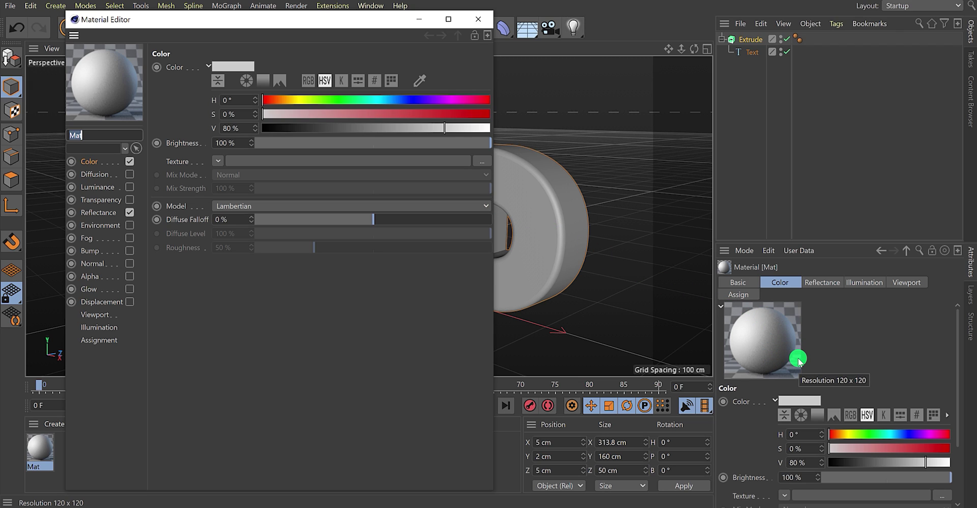
{"action": "left_click", "coordinate": [483, 21]}
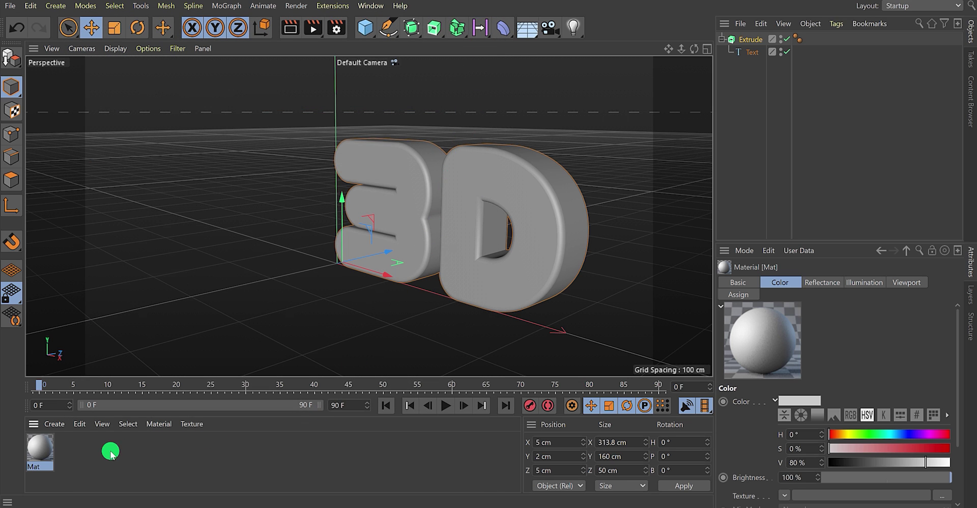
Rename the new material as Text_Inside
{"action": "double_click", "coordinate": [41, 467]}
{"action": "type", "text": "Text"}
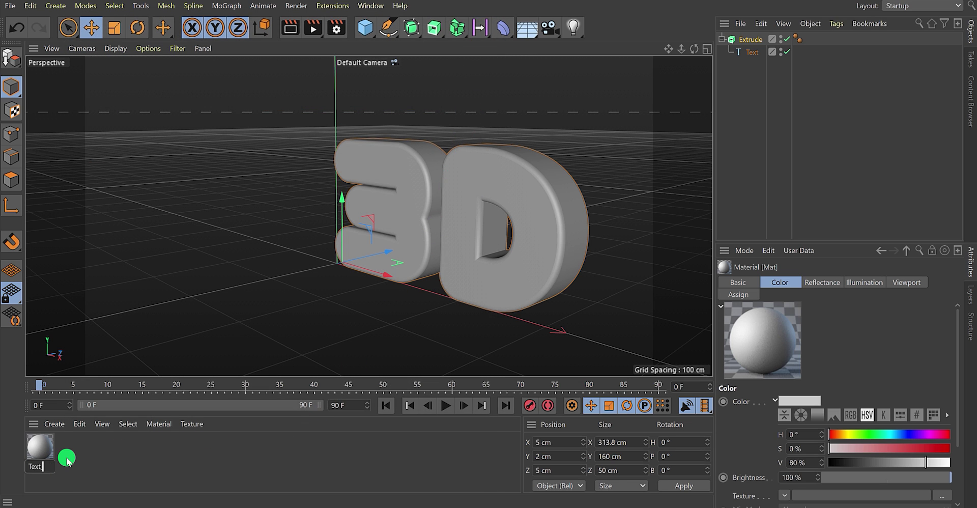
{"action": "type", "text": "_Inside"}
{"action": "key", "text": "Return"}
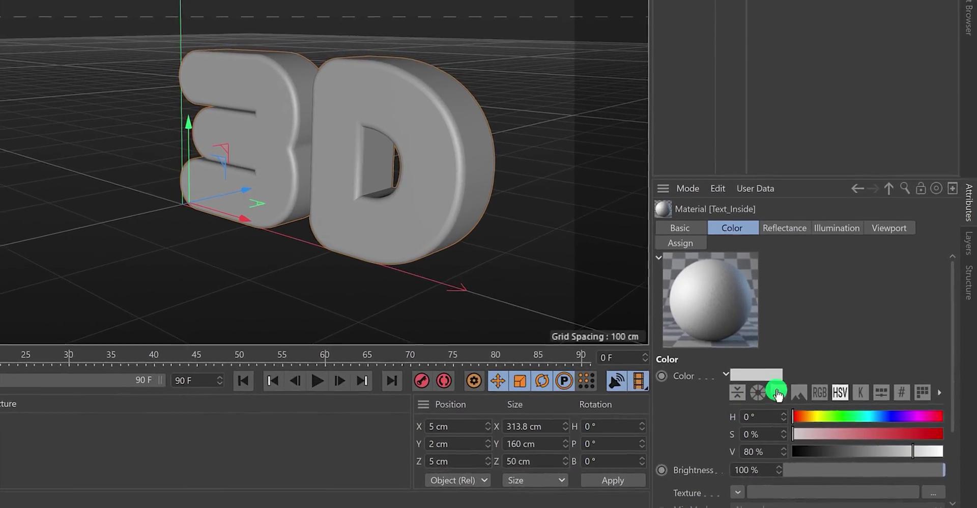
Set the Text_Inside material's color to H 157°, S 95 %, V 93 % and apply it to the 3D text
{"action": "scroll", "coordinate": [776, 395], "scroll_direction": "down", "scroll_amount": 3}
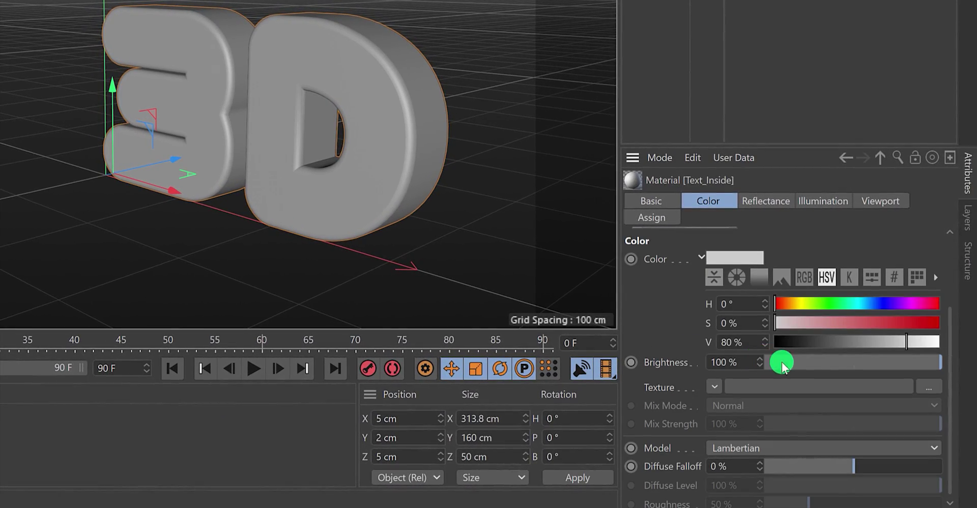
{"action": "left_click_drag", "start_coordinate": [908, 342], "coordinate": [928, 342]}
{"action": "left_click_drag", "start_coordinate": [827, 301], "coordinate": [838, 304]}
{"action": "left_click_drag", "start_coordinate": [860, 317], "coordinate": [923, 315]}
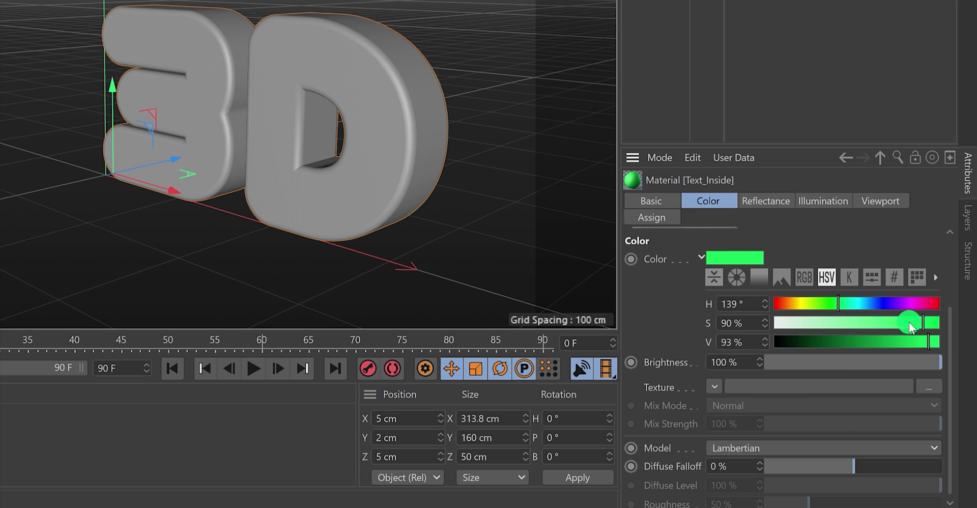
{"action": "left_click_drag", "start_coordinate": [839, 304], "coordinate": [847, 305]}
{"action": "scroll", "coordinate": [659, 336], "scroll_direction": "up", "scroll_amount": 3}
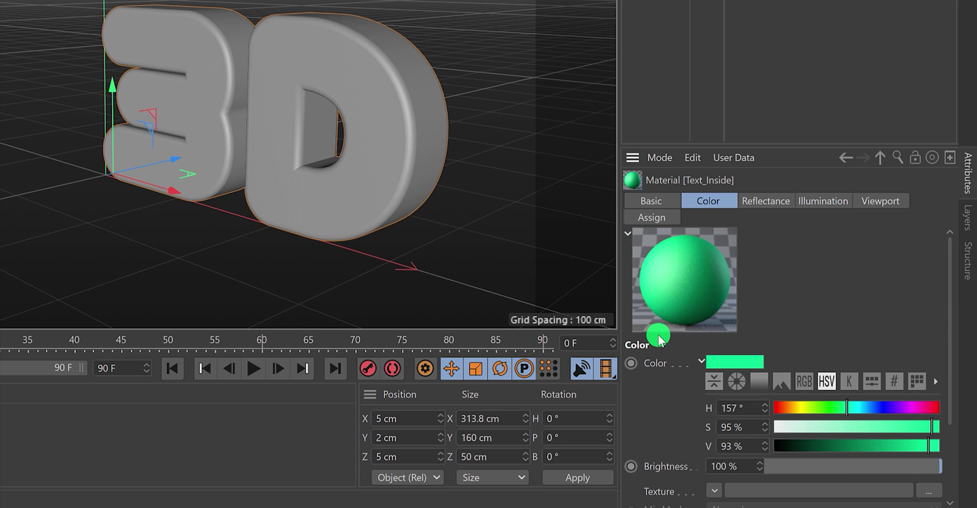
{"action": "left_click_drag", "start_coordinate": [677, 301], "coordinate": [371, 208]}
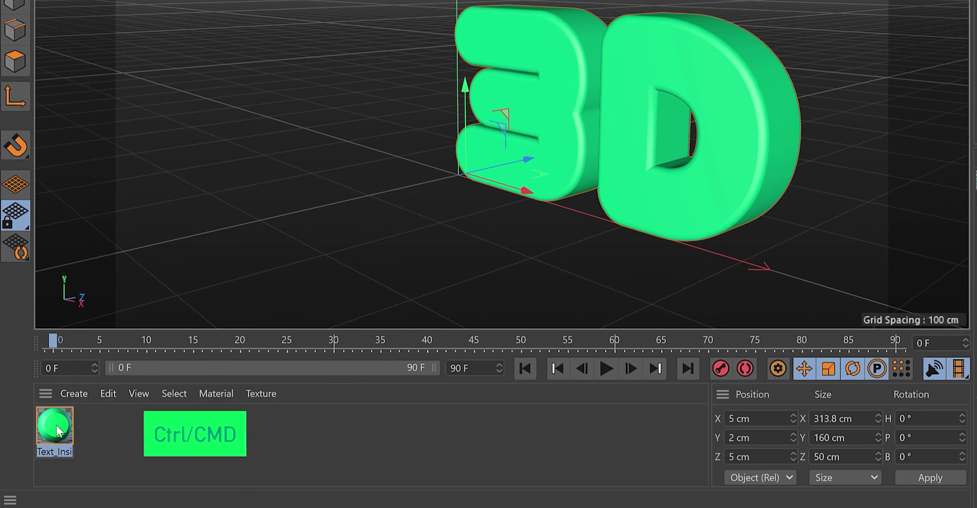
Duplicate the Text_Inside material and rename the copy as Text_Outside
{"action": "left_click_drag", "start_coordinate": [57, 430], "coordinate": [114, 430], "text": "ctrl"}
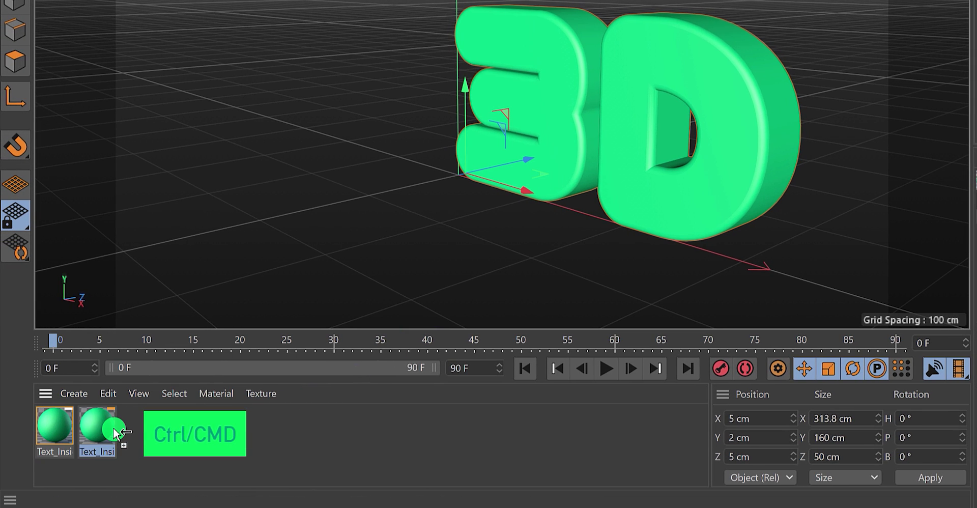
{"action": "double_click", "coordinate": [96, 451]}
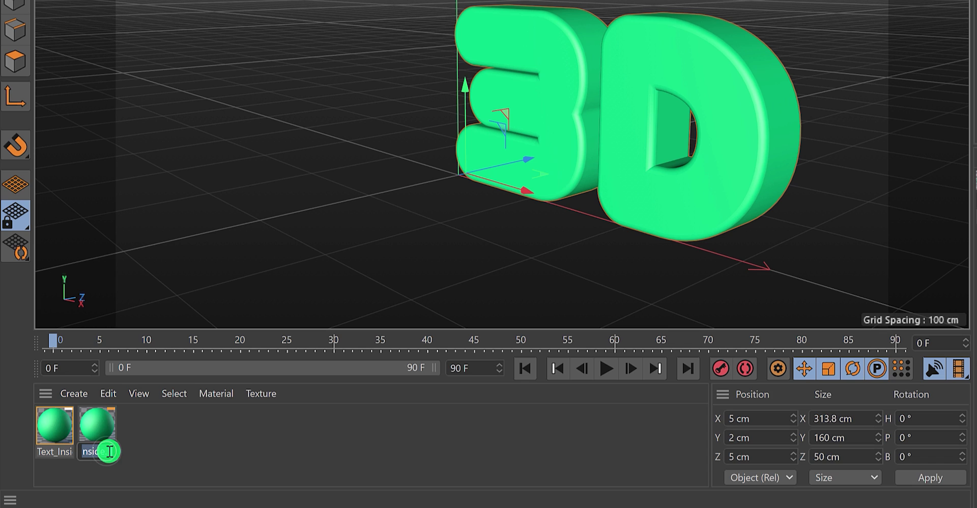
{"action": "key", "text": "Right"}
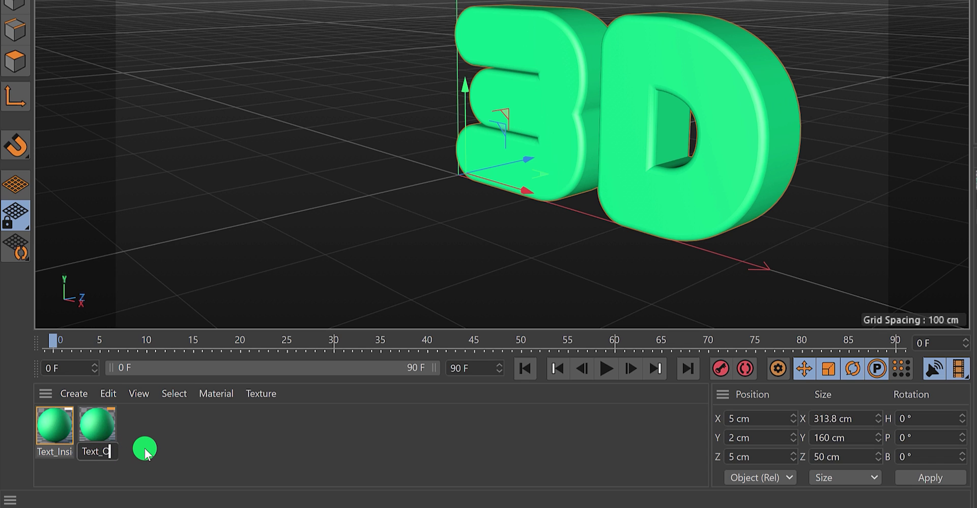
{"action": "key", "text": "Return"}
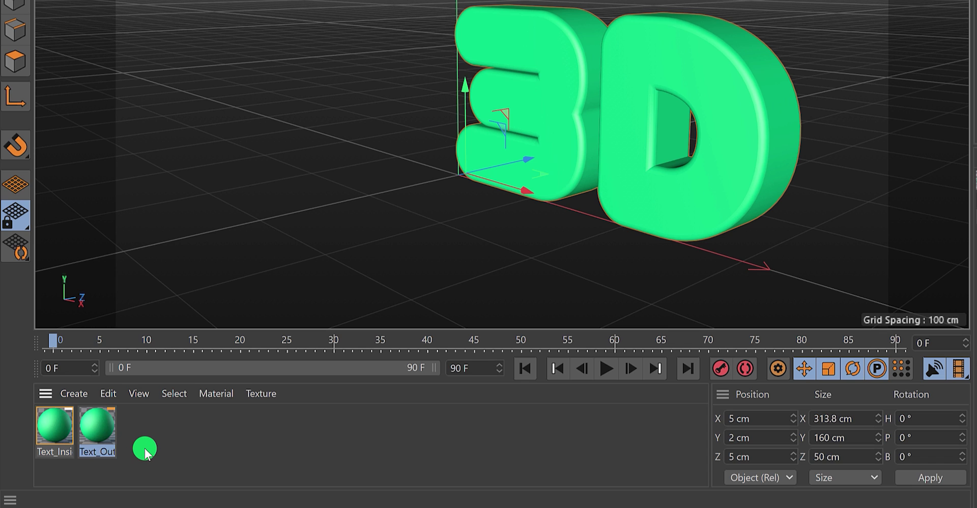
Darken the Text_Outside material's color to V 68 % and apply it to the 3D text
{"action": "left_click", "coordinate": [97, 425]}
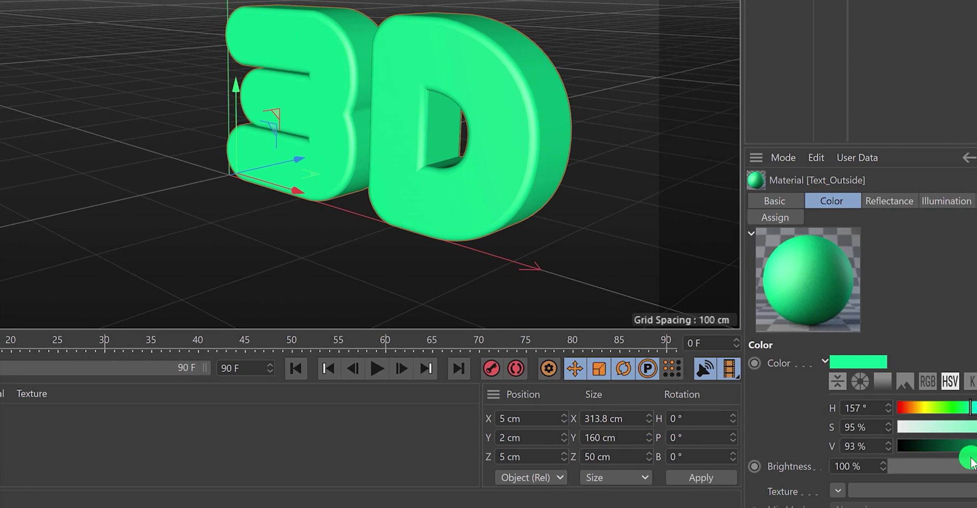
{"action": "left_click_drag", "start_coordinate": [969, 457], "coordinate": [976, 445]}
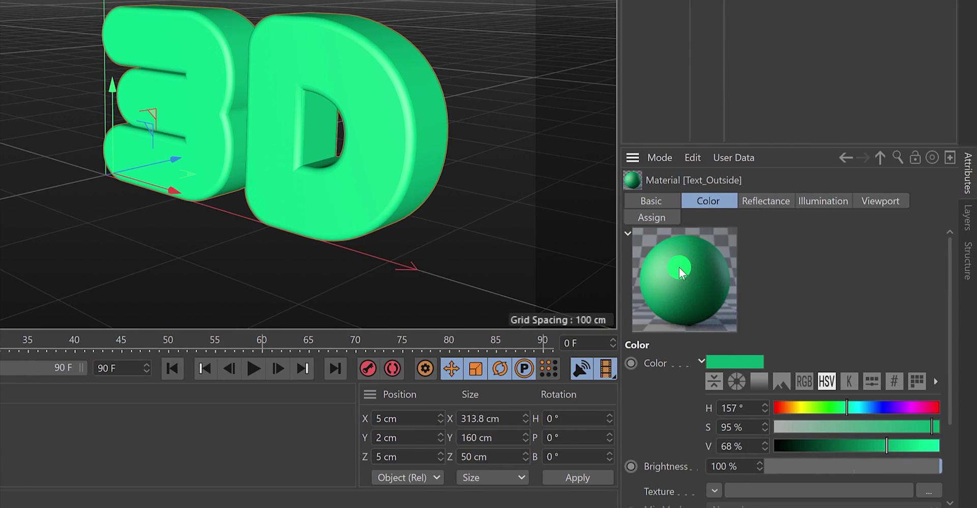
{"action": "left_click_drag", "start_coordinate": [669, 278], "coordinate": [380, 149]}
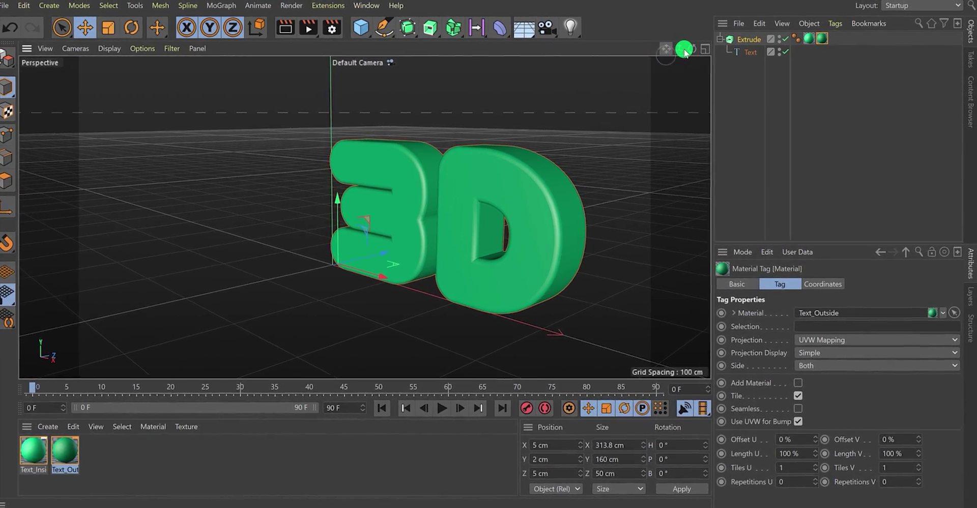
Examine the Text_Inside and Text_Outside material tags on the Extrude object, ending on the Text_Outside tag
{"action": "left_click_drag", "start_coordinate": [665, 49], "coordinate": [562, 210]}
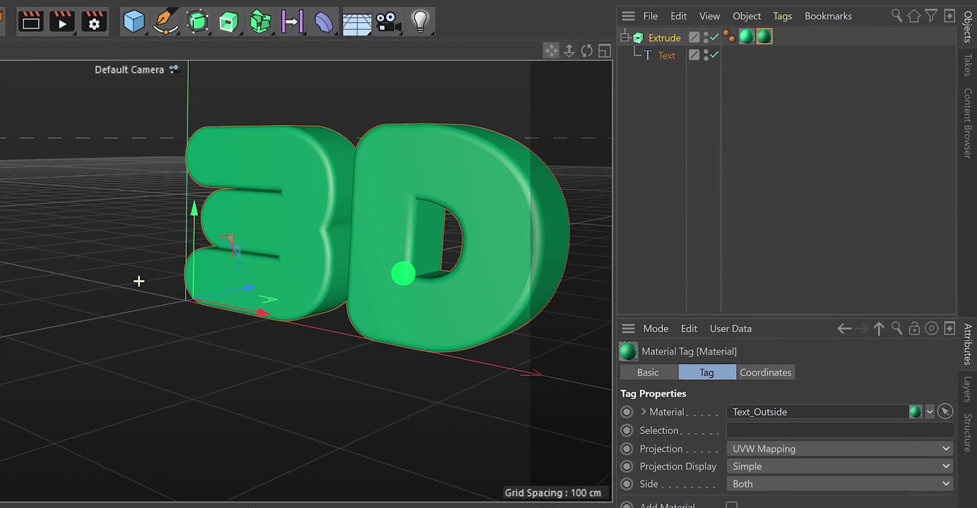
{"action": "left_click", "coordinate": [632, 40]}
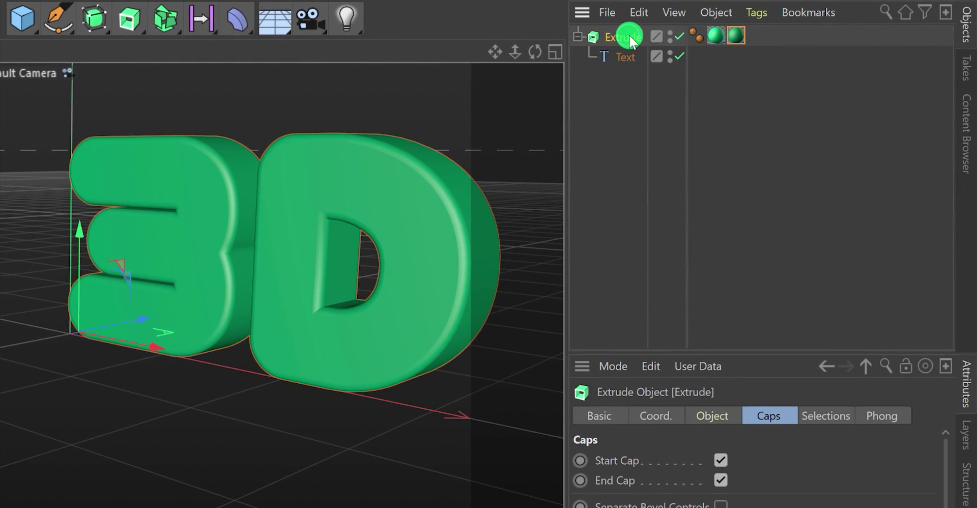
{"action": "left_click", "coordinate": [719, 37]}
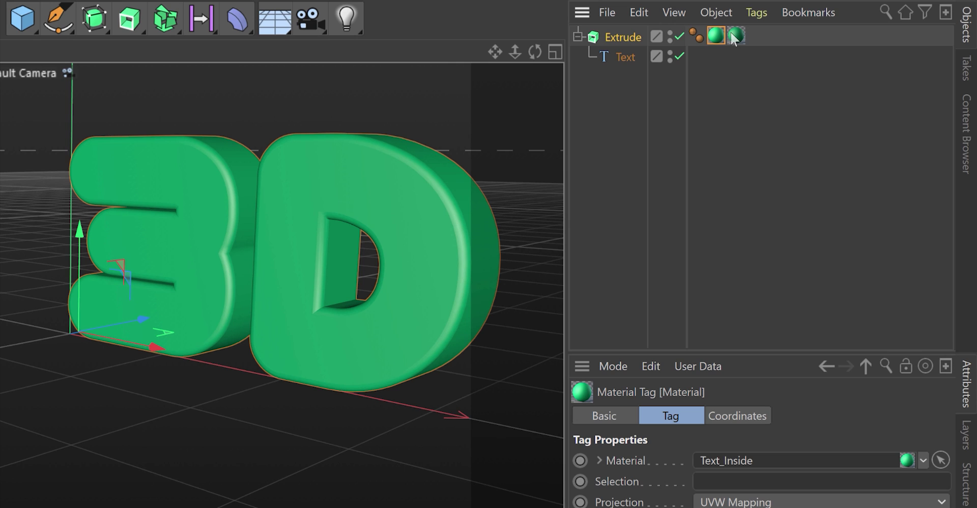
{"action": "left_click", "coordinate": [734, 37]}
{"action": "left_click", "coordinate": [716, 36]}
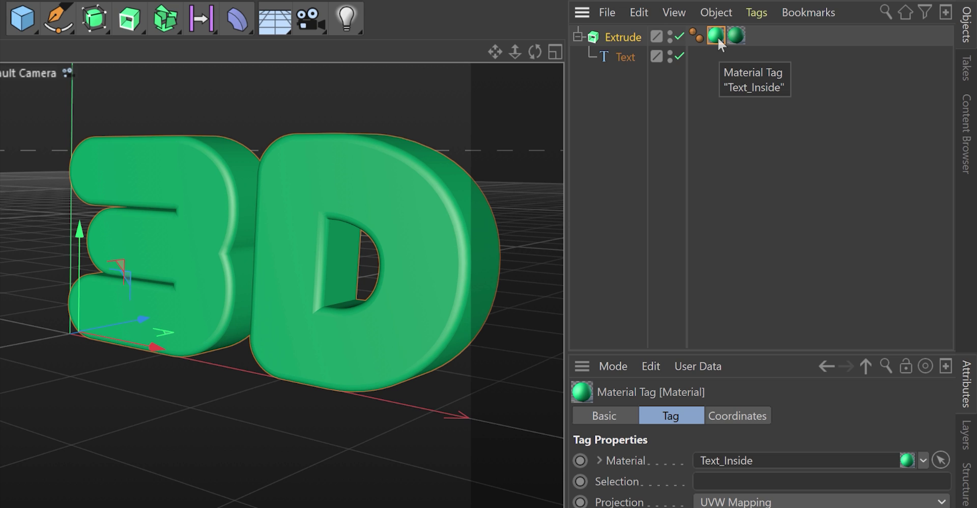
{"action": "left_click", "coordinate": [732, 35]}
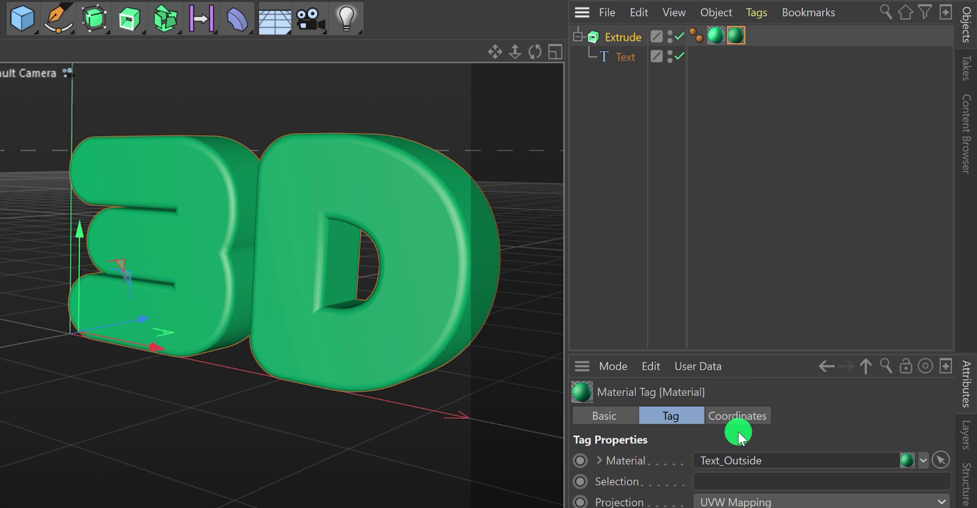
Try limiting the Text_Outside material tag to selection C2 and check the back of the text
{"action": "left_click", "coordinate": [734, 476]}
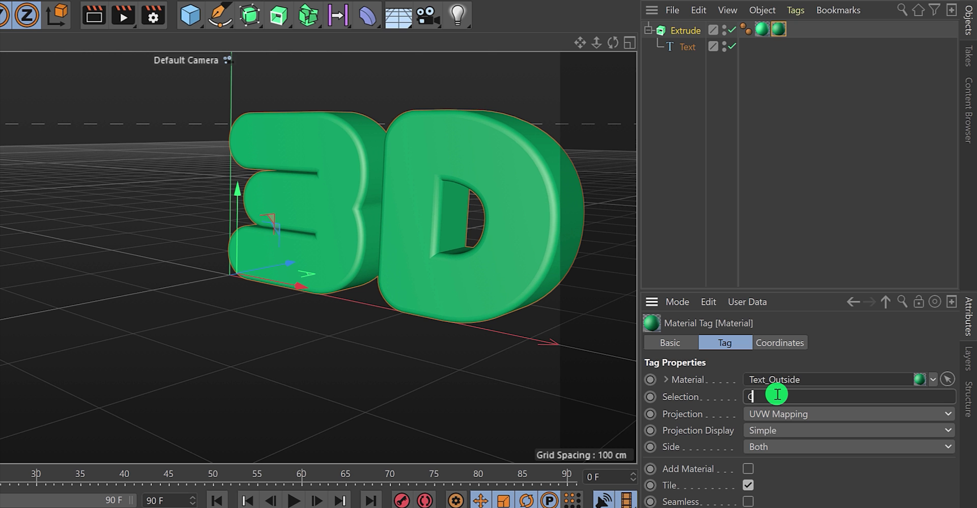
{"action": "key", "text": "Return"}
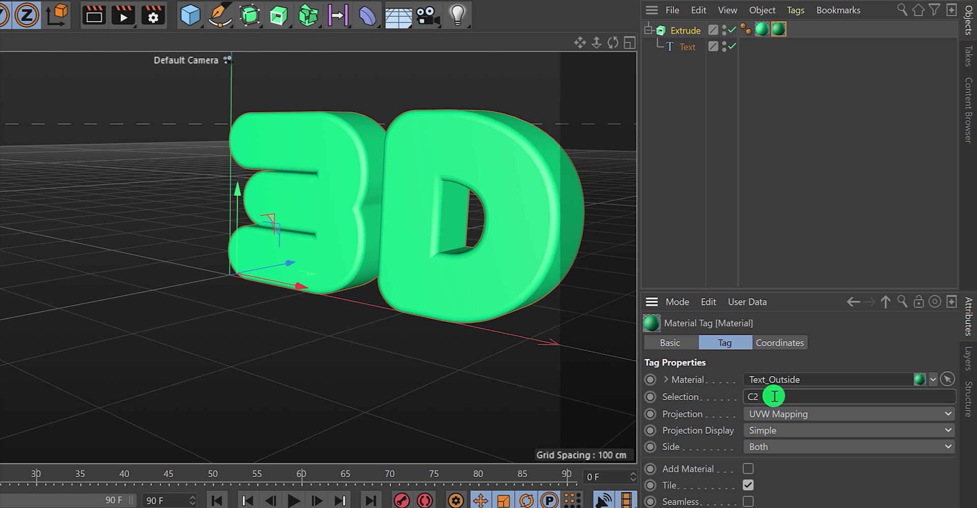
{"action": "left_click_drag", "start_coordinate": [612, 43], "coordinate": [207, 296]}
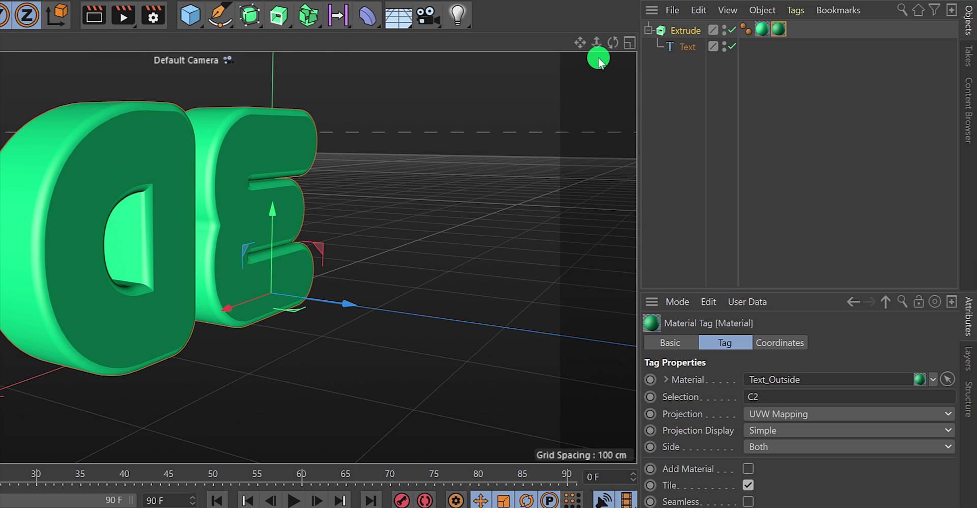
{"action": "left_click_drag", "start_coordinate": [610, 43], "coordinate": [602, 136]}
Set the Text_Outside material tag's selection to R1 and check the bevelled edges of the text
{"action": "left_click_drag", "start_coordinate": [763, 395], "coordinate": [725, 402]}
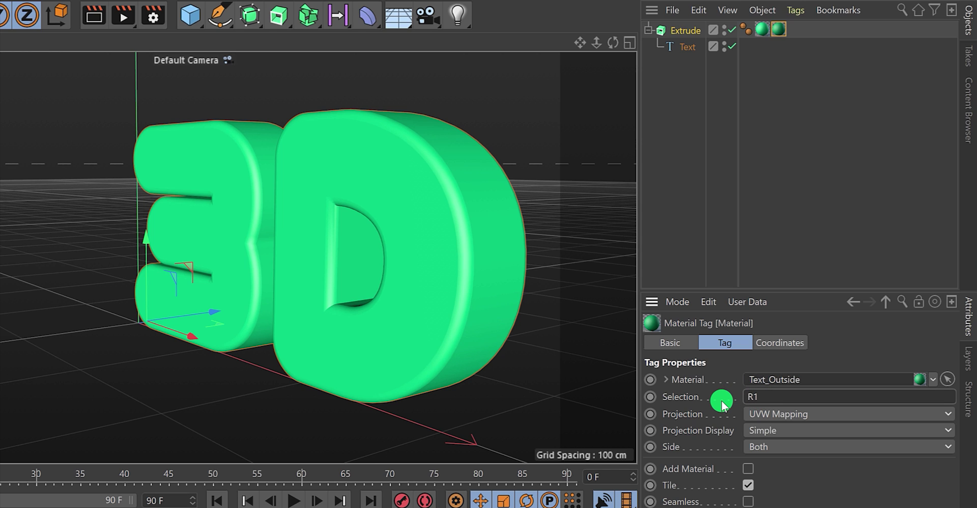
{"action": "type", "text": "R1"}
{"action": "key", "text": "Return"}
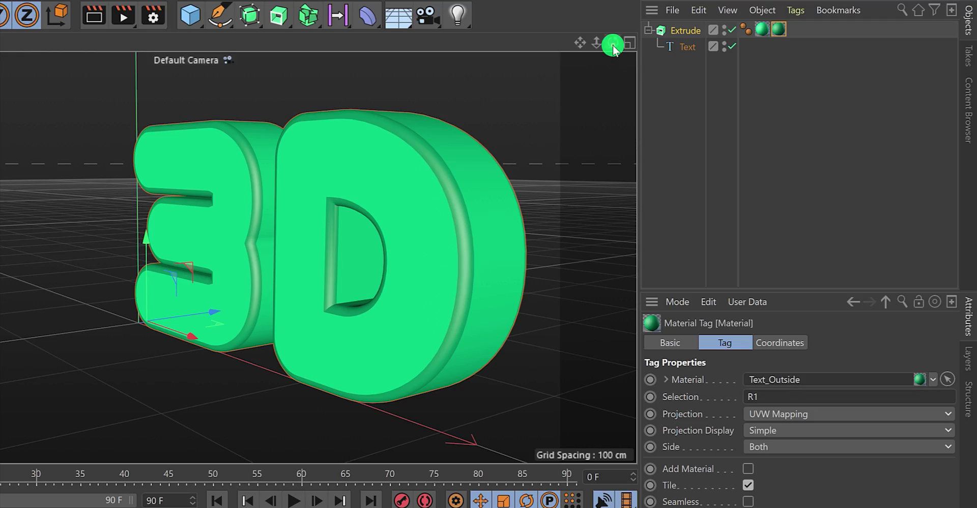
{"action": "left_click_drag", "start_coordinate": [612, 42], "coordinate": [397, 325]}
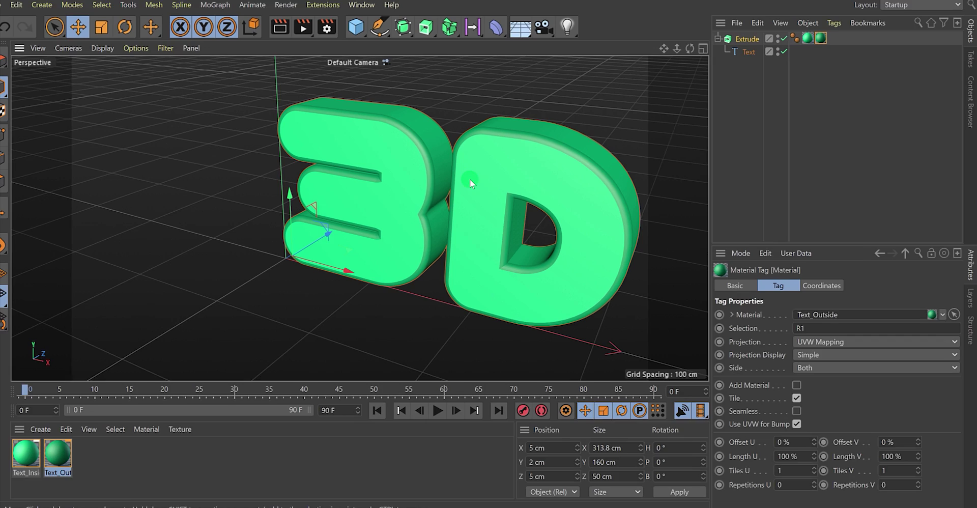
Add a Plane object and set its X, Y and Z position to 0 cm
{"action": "left_click", "coordinate": [366, 30]}
{"action": "left_click", "coordinate": [481, 69]}
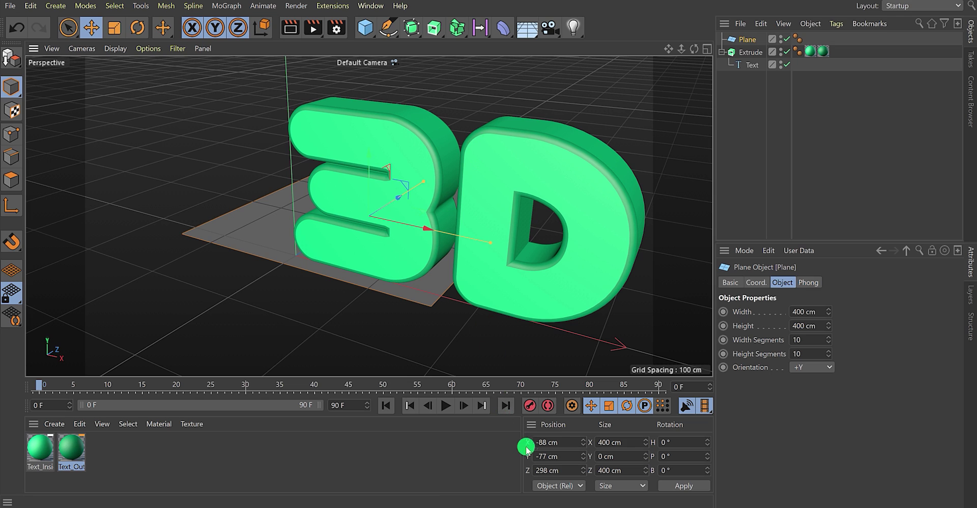
{"action": "left_click", "coordinate": [559, 441]}
{"action": "type", "text": "0"}
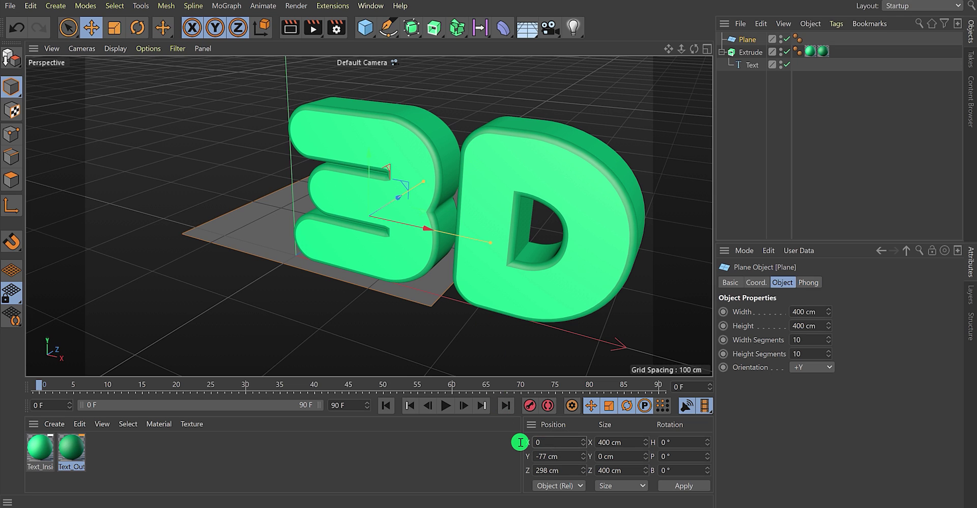
{"action": "key", "text": "Tab"}
{"action": "type", "text": "0"}
{"action": "key", "text": "Tab"}
{"action": "type", "text": "0"}
{"action": "key", "text": "Return"}
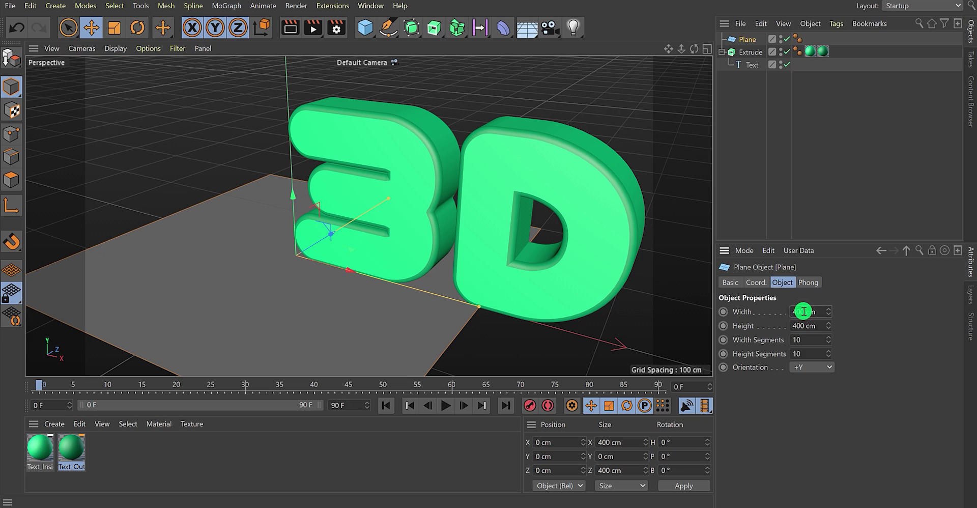
Set the Plane object's width and height to 4000 cm each
{"action": "left_click", "coordinate": [799, 325]}
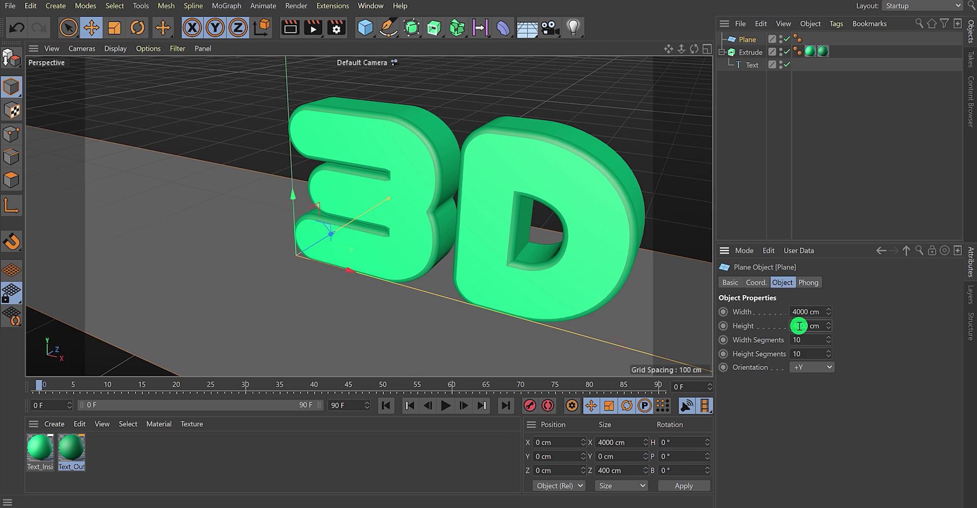
{"action": "key", "text": "Return"}
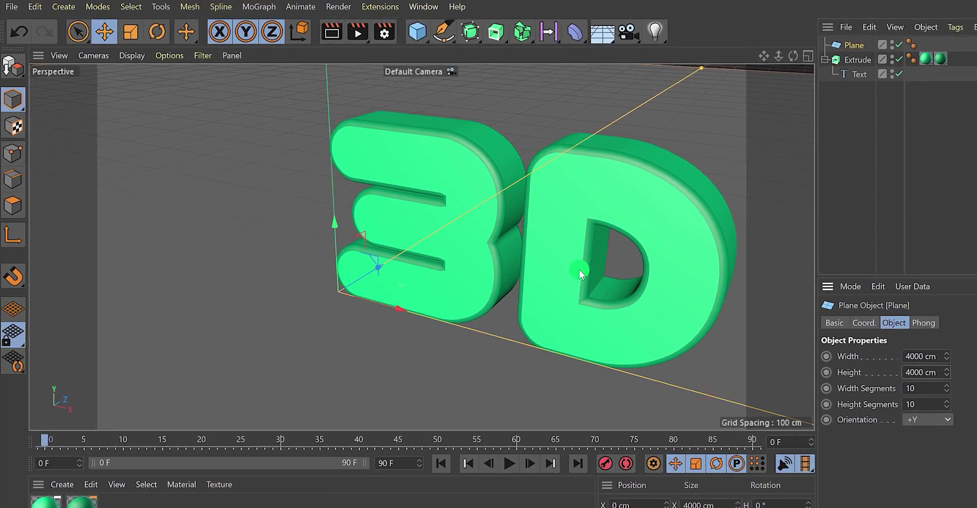
Switch the viewport from perspective to the isometric axonometric camera
{"action": "scroll", "coordinate": [507, 236], "scroll_direction": "down", "scroll_amount": 4}
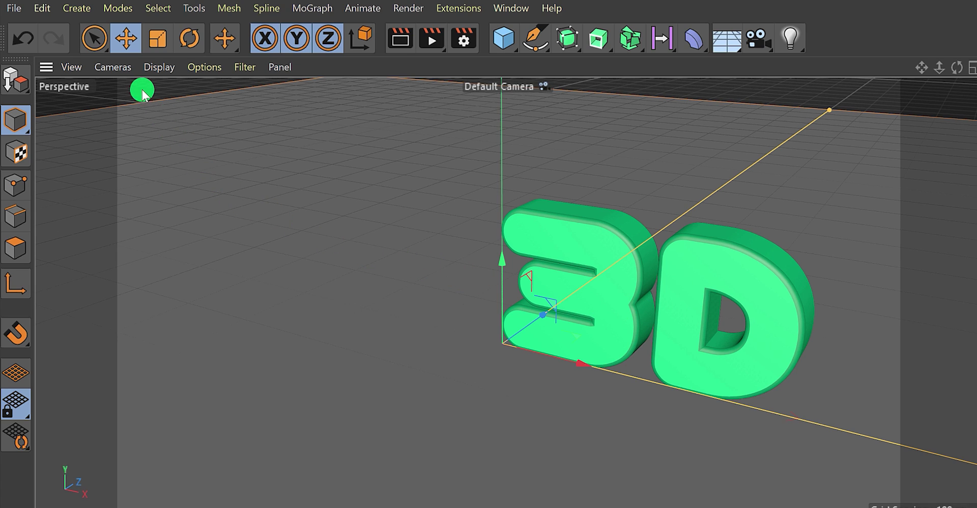
{"action": "left_click", "coordinate": [114, 71]}
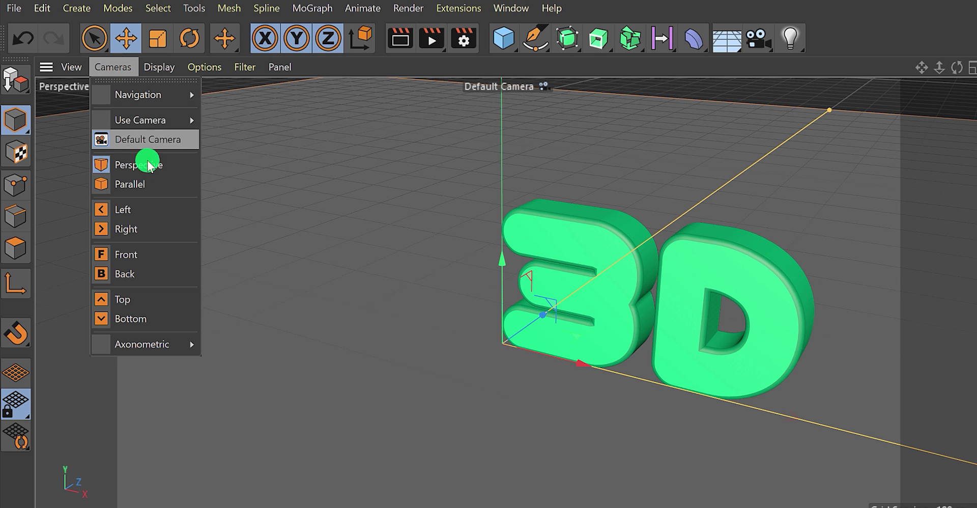
{"action": "mouse_move", "coordinate": [153, 344]}
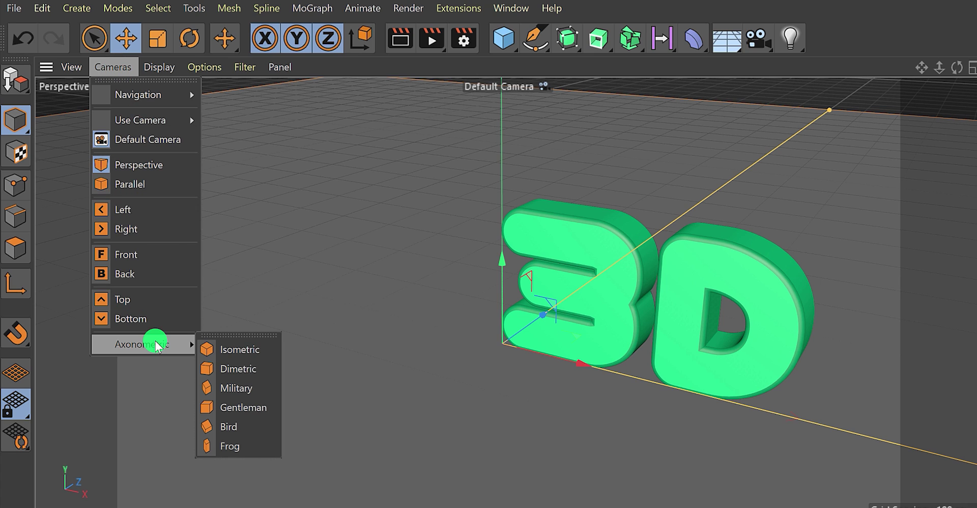
{"action": "left_click", "coordinate": [255, 351]}
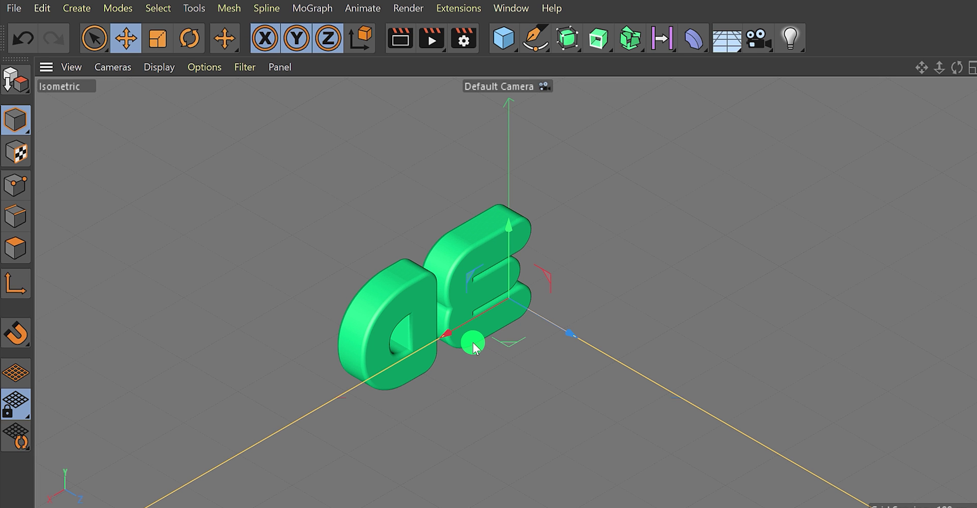
Rotate the extruded text to a heading of 180° and a pitch of -90° so it lies flat
{"action": "left_click", "coordinate": [454, 275]}
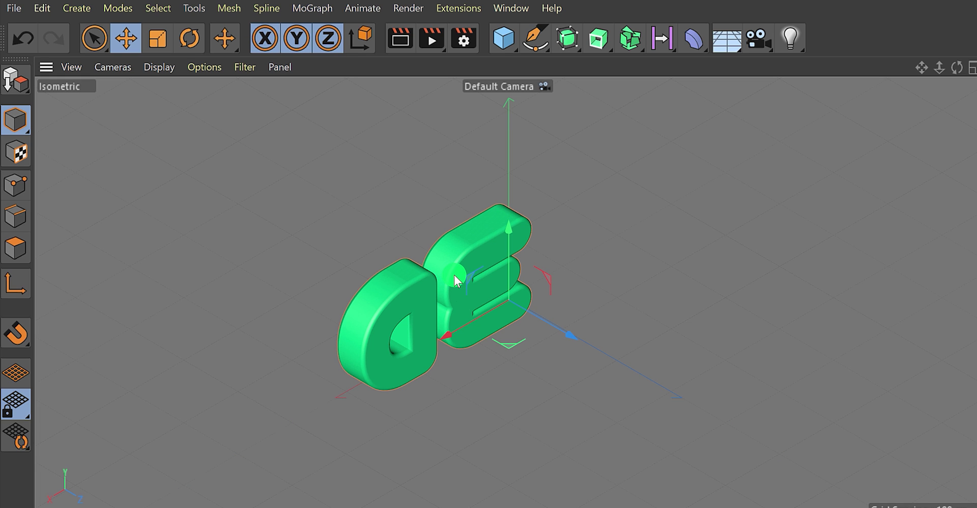
{"action": "left_click", "coordinate": [195, 41]}
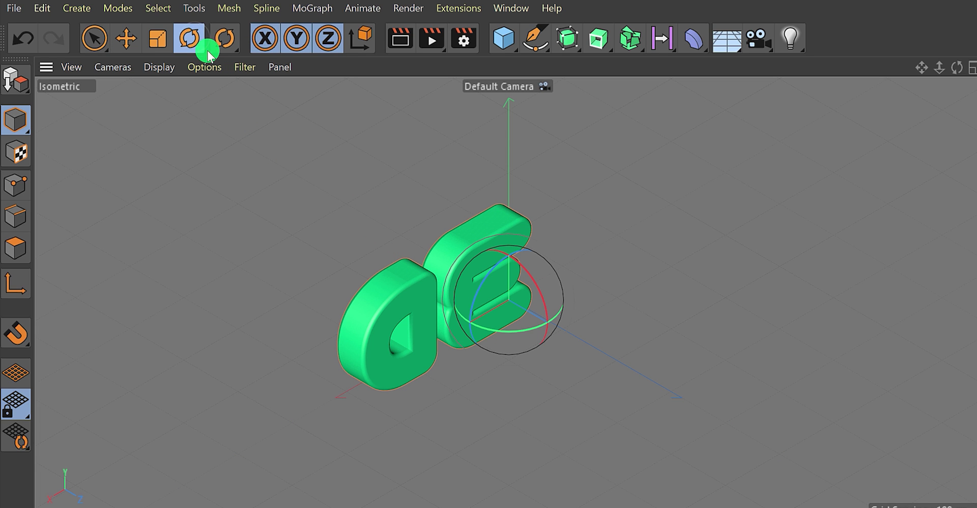
{"action": "left_click_drag", "start_coordinate": [500, 332], "coordinate": [584, 97], "text": "shift"}
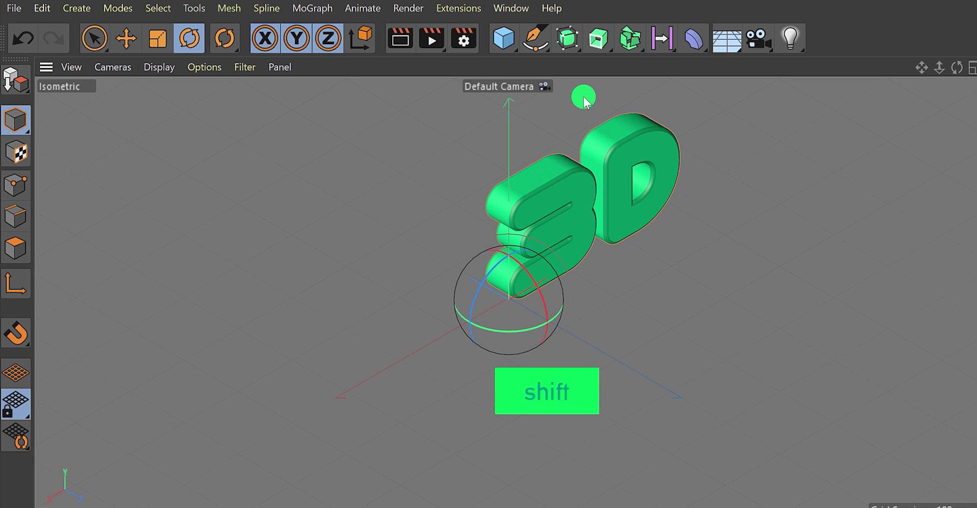
{"action": "left_click_drag", "start_coordinate": [545, 299], "coordinate": [493, 254], "text": "shift"}
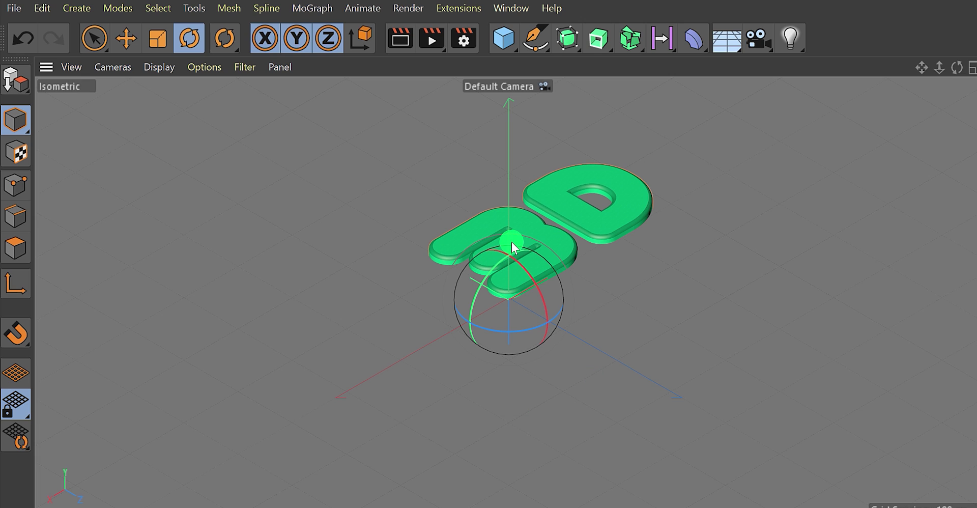
Raise the extruded text above the plane and shift it to about X 73 cm, Y 46 cm, Z 95 cm
{"action": "left_click", "coordinate": [127, 38]}
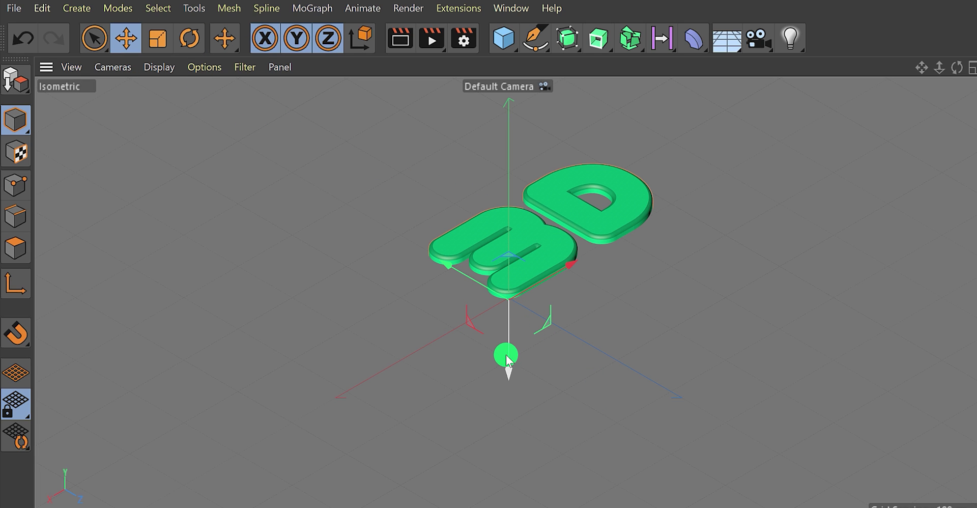
{"action": "left_click_drag", "start_coordinate": [508, 374], "coordinate": [507, 344]}
{"action": "left_click_drag", "start_coordinate": [578, 237], "coordinate": [535, 263]}
{"action": "left_click_drag", "start_coordinate": [405, 255], "coordinate": [455, 286]}
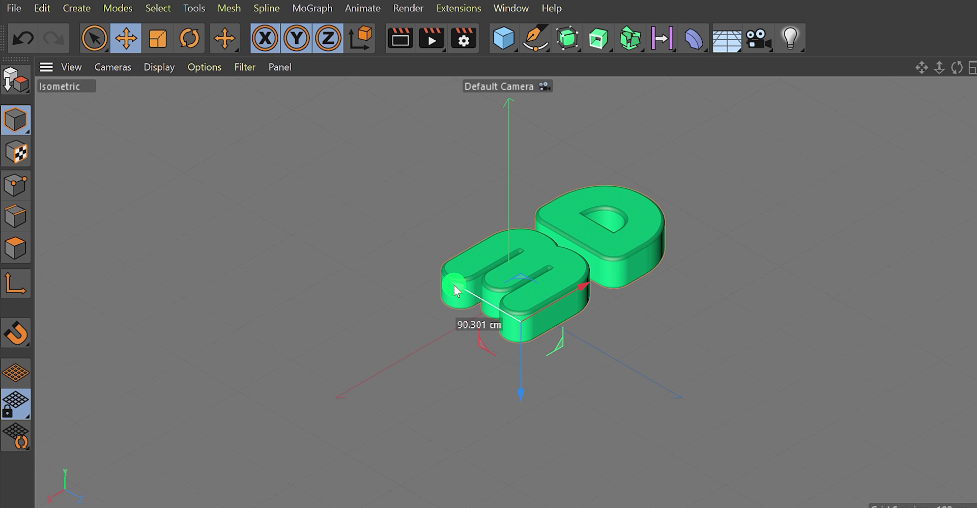
Frame the extruded text more closely in the isometric view and render it to check the shading
{"action": "scroll", "coordinate": [490, 250], "scroll_direction": "up", "scroll_amount": 3}
{"action": "left_click_drag", "start_coordinate": [918, 70], "coordinate": [624, 366]}
{"action": "left_click", "coordinate": [401, 38]}
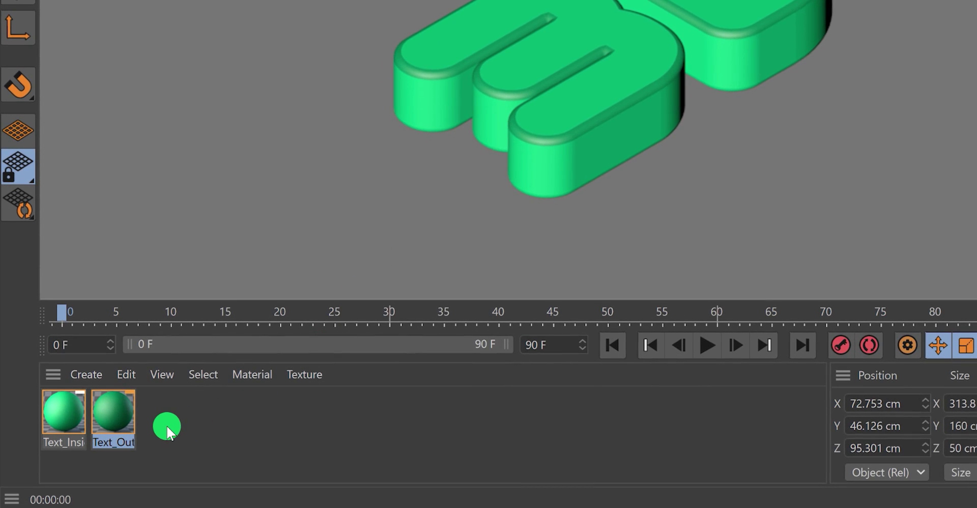
Disable the Reflectance channel on both the Text_Outside and Text_Inside materials
{"action": "left_click", "coordinate": [108, 412]}
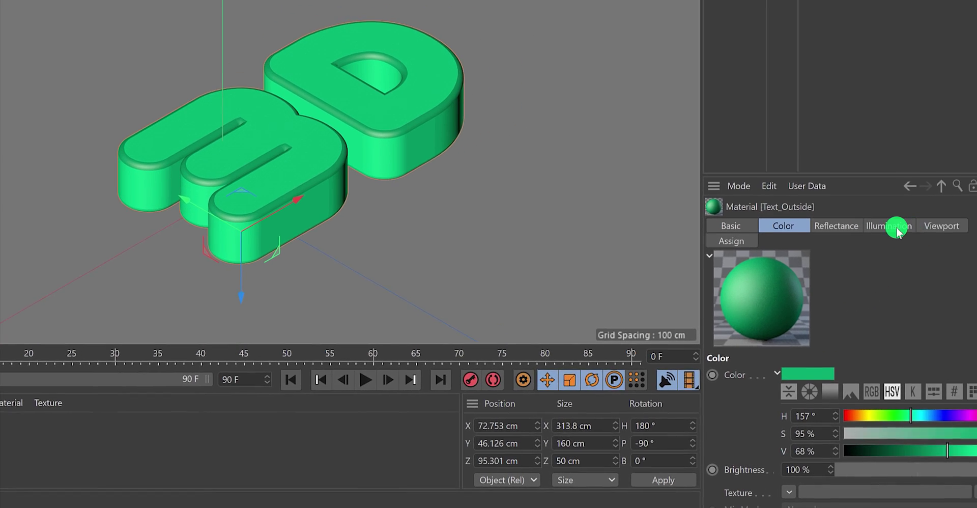
{"action": "left_click", "coordinate": [790, 236]}
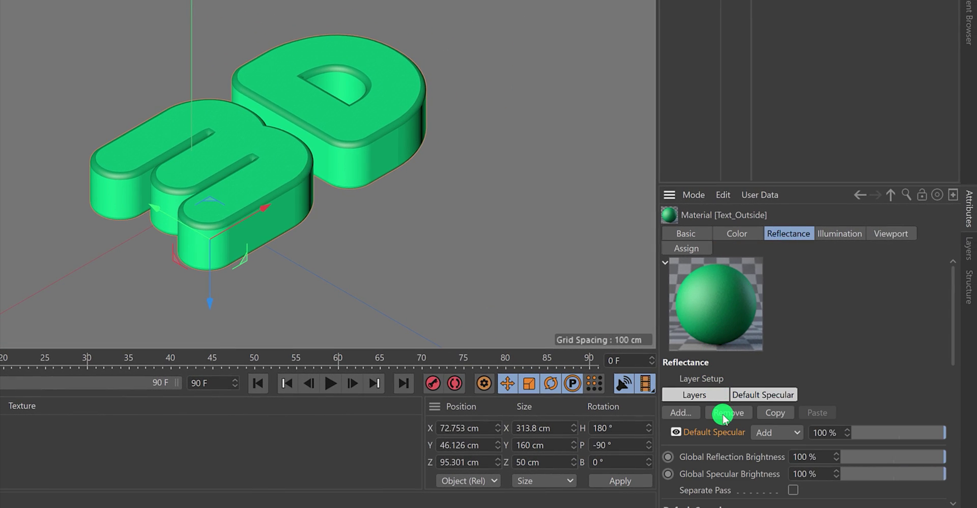
{"action": "left_click", "coordinate": [695, 234]}
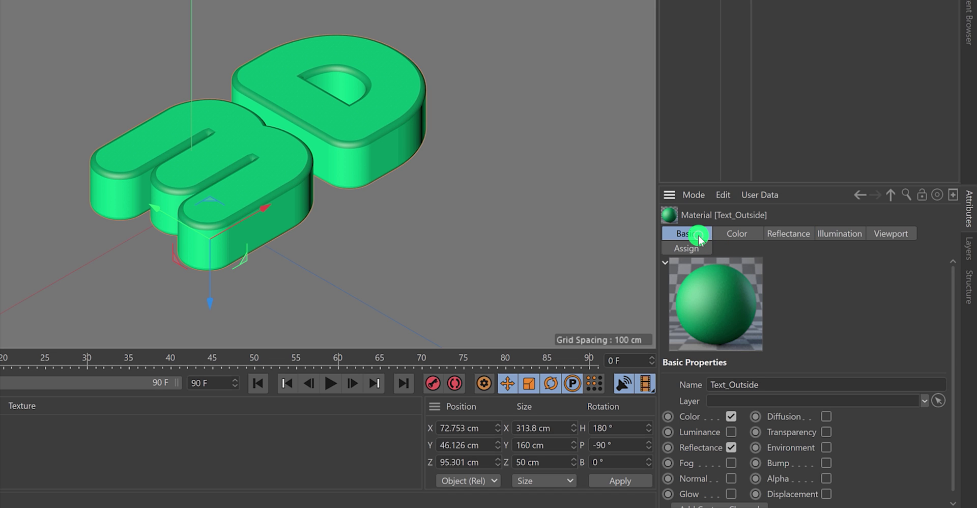
{"action": "left_click", "coordinate": [732, 447]}
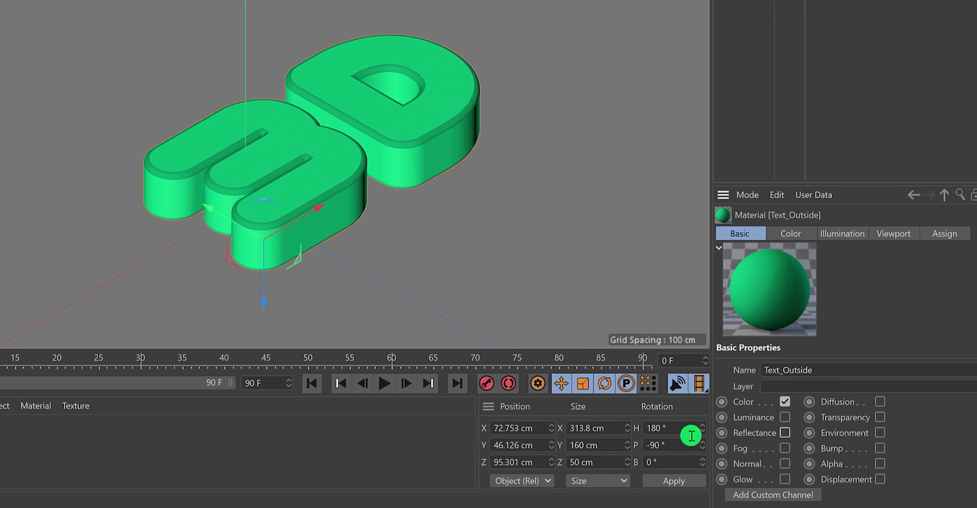
{"action": "left_click", "coordinate": [35, 435]}
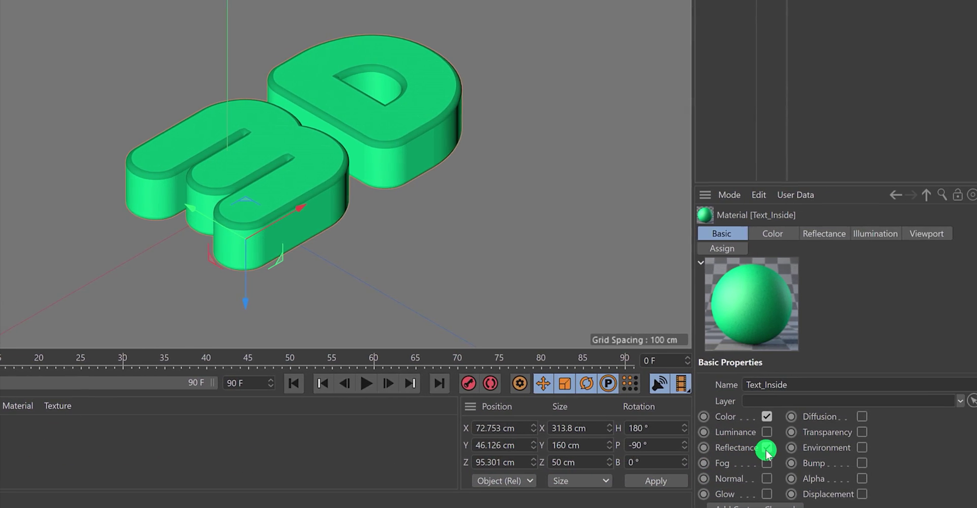
{"action": "left_click", "coordinate": [888, 447]}
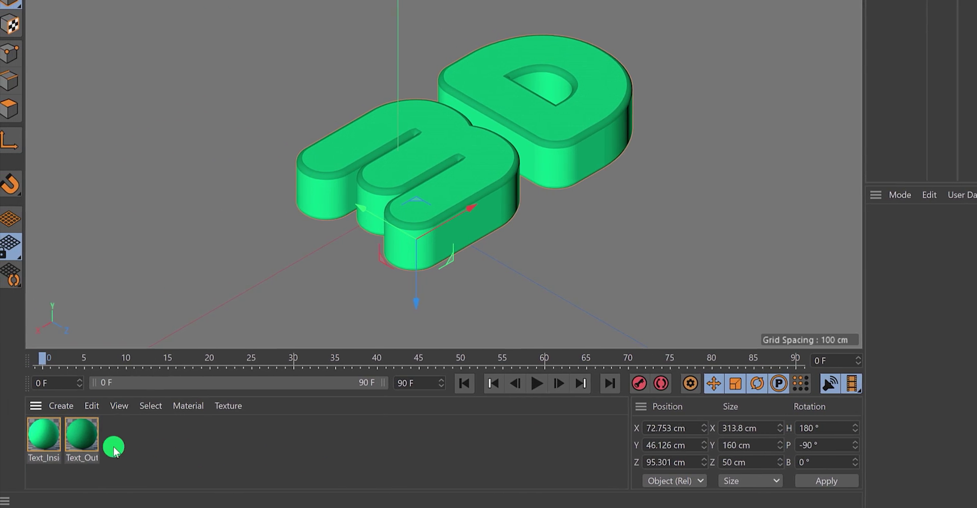
Duplicate the Text_Inside material and rename the copy BG
{"action": "left_click_drag", "start_coordinate": [49, 431], "coordinate": [133, 439], "text": "ctrl"}
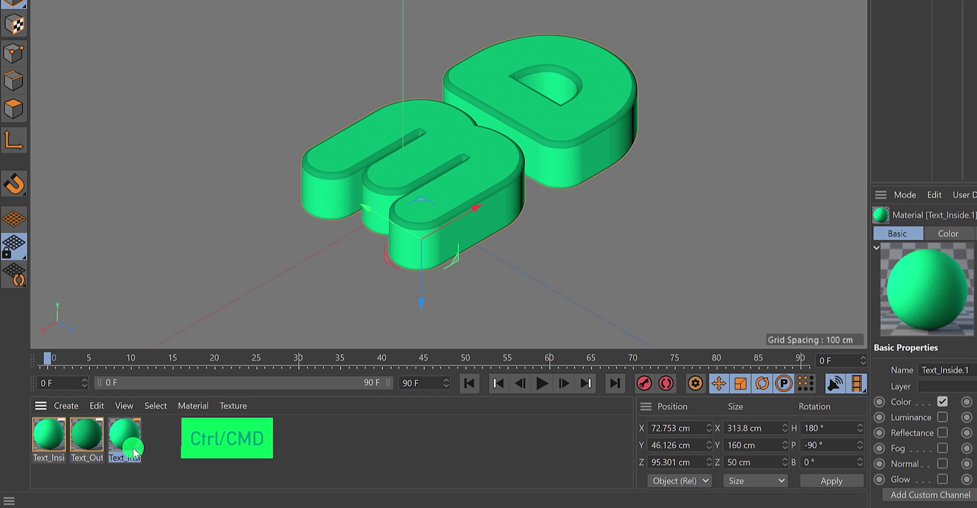
{"action": "double_click", "coordinate": [125, 457]}
{"action": "type", "text": "BG"}
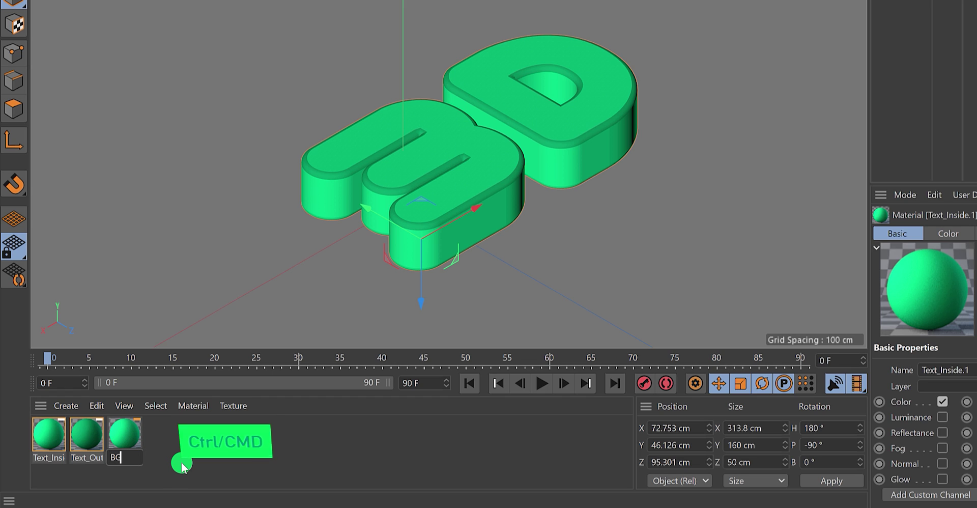
{"action": "key", "text": "Return"}
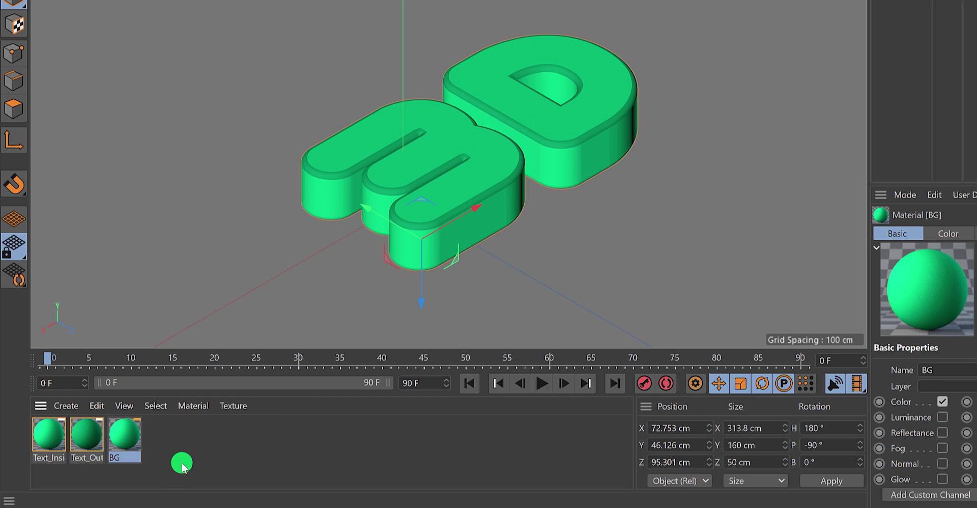
Apply the BG material to the floor plane and render the active view
{"action": "left_click_drag", "start_coordinate": [125, 434], "coordinate": [184, 282]}
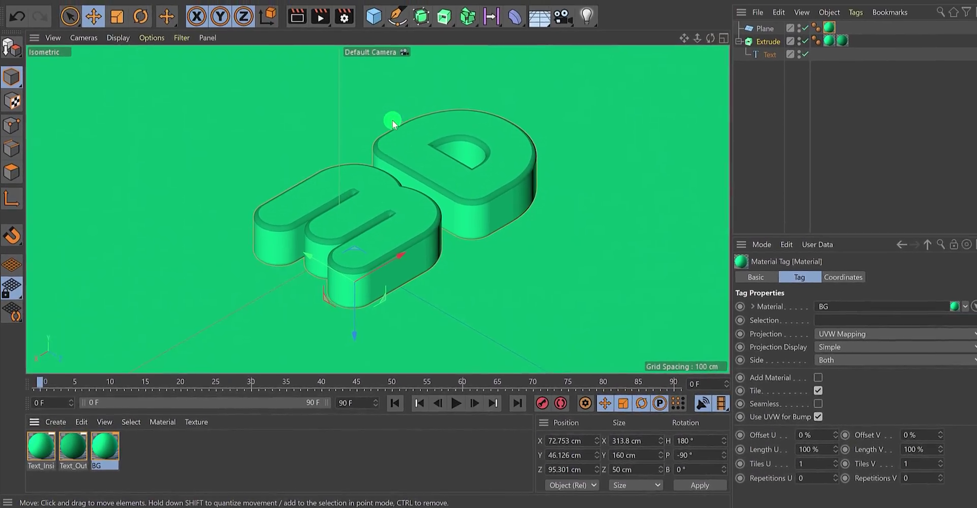
{"action": "left_click", "coordinate": [297, 21]}
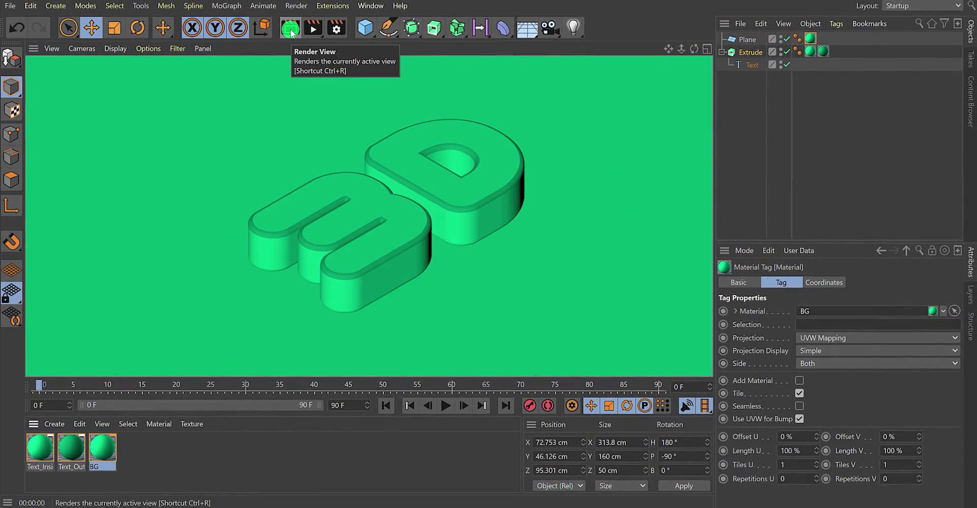